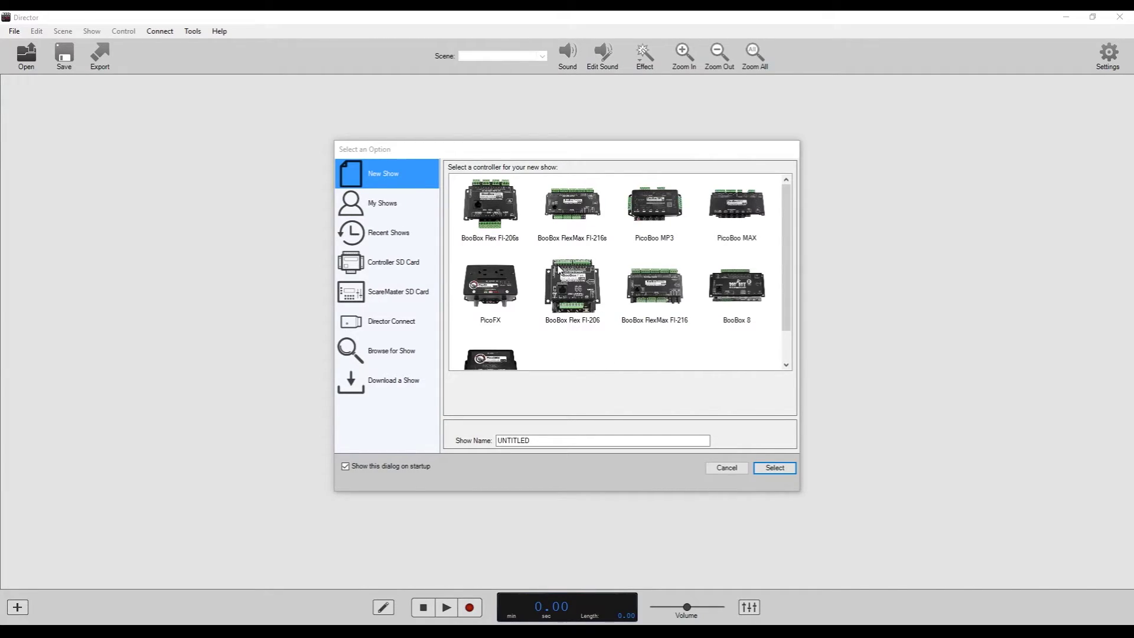
- Create a new PicoDMX show that replaces the existing UNTITLED show
{"action": "left_click", "coordinate": [531, 370]}
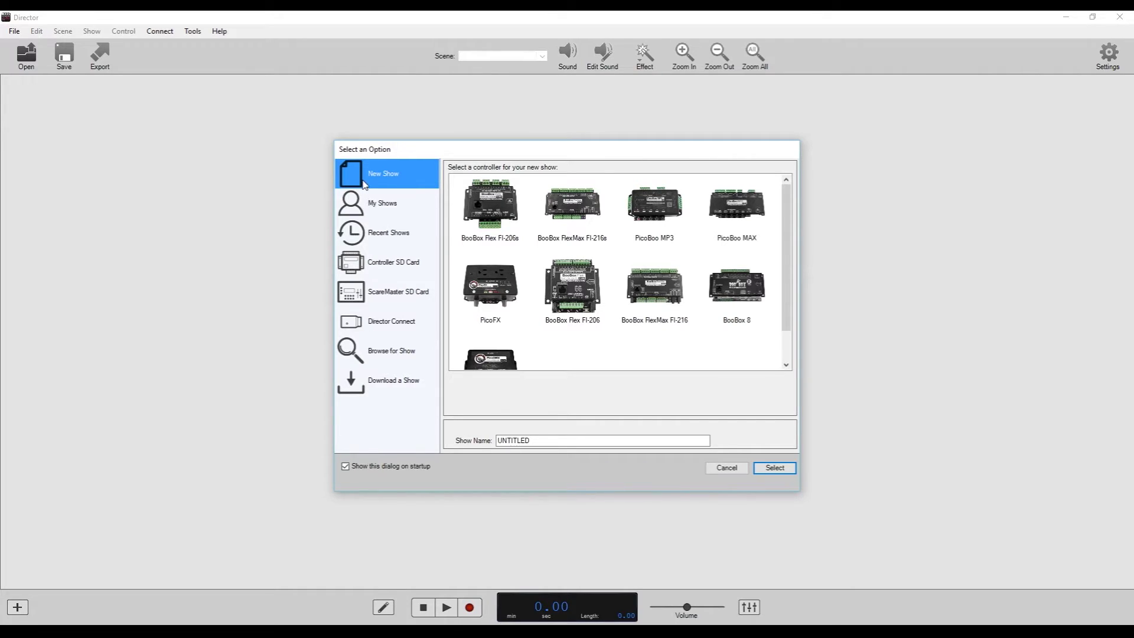
{"action": "scroll", "coordinate": [551, 258], "scroll_direction": "down", "scroll_amount": 2}
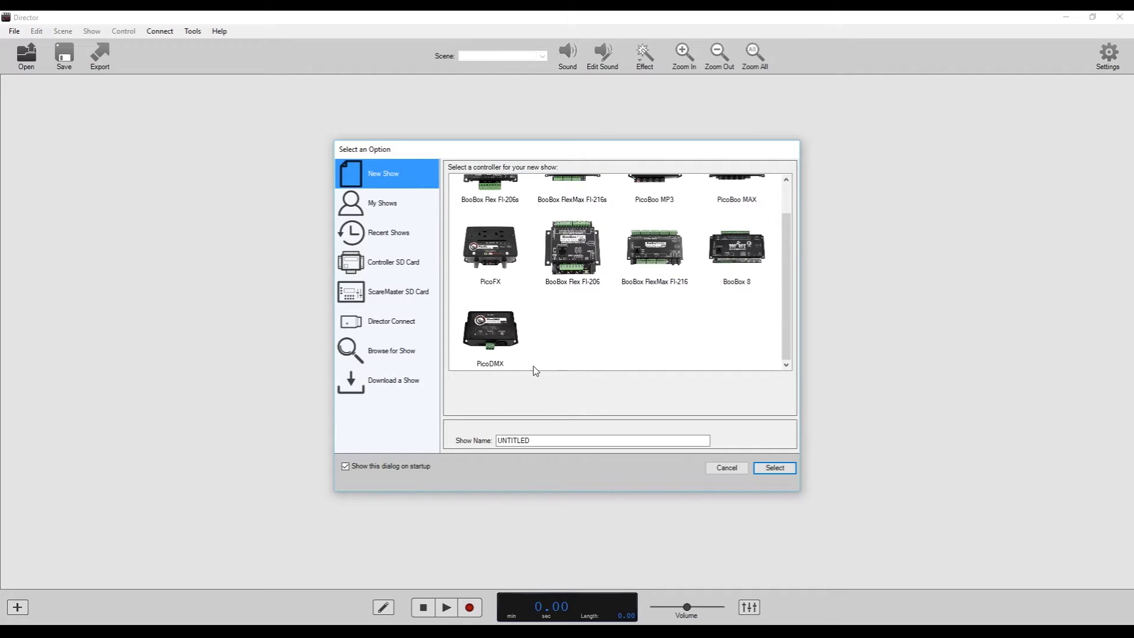
{"action": "left_click", "coordinate": [510, 352]}
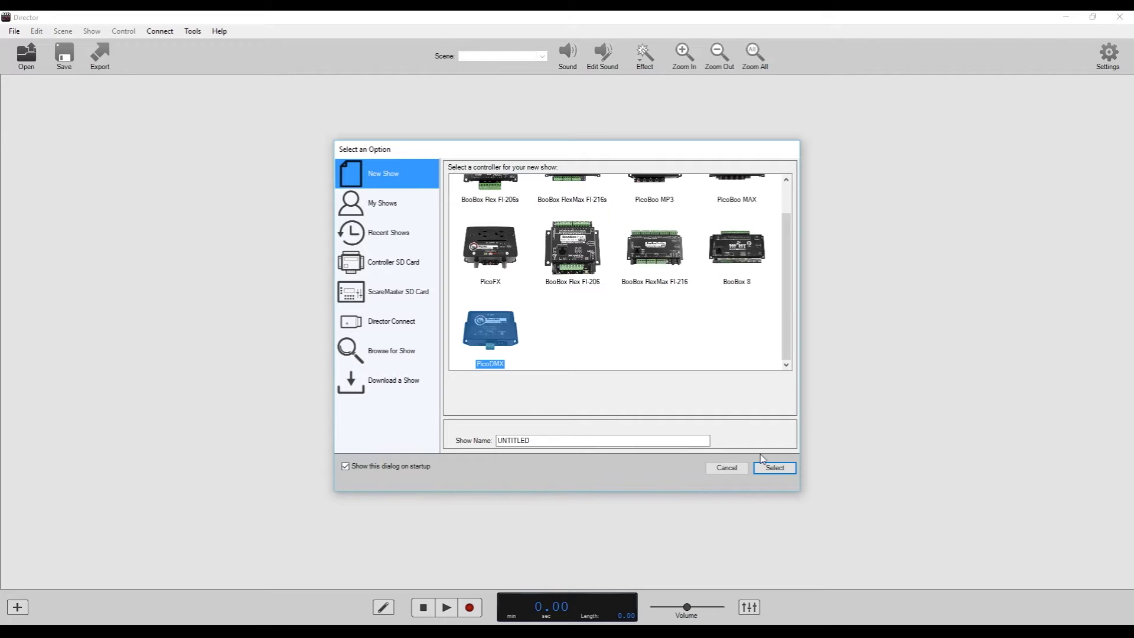
{"action": "left_click", "coordinate": [774, 469]}
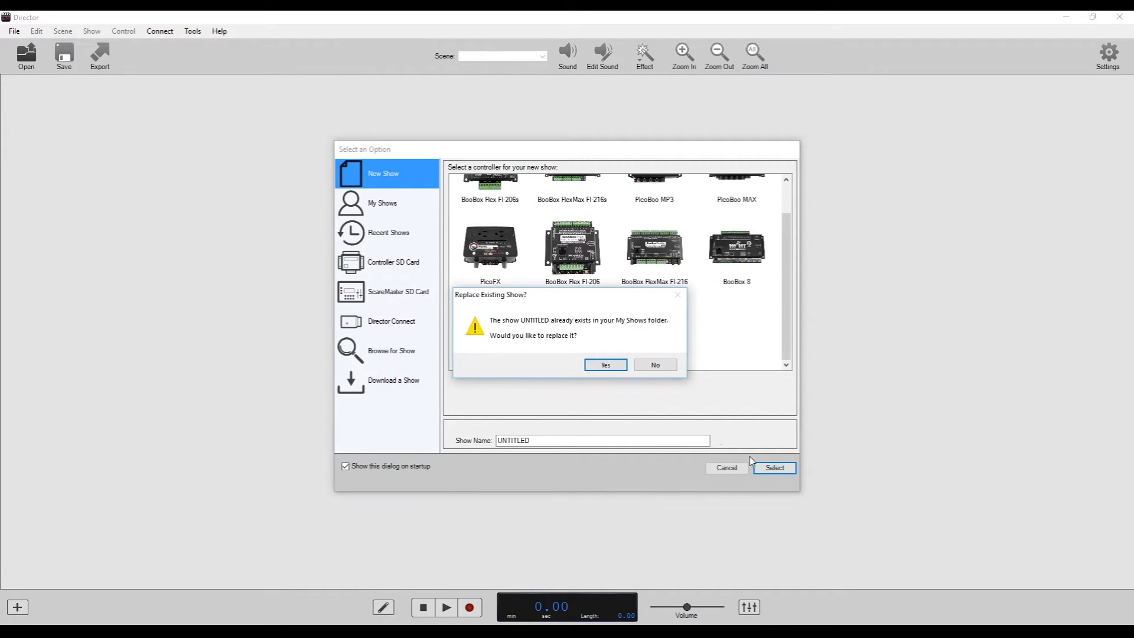
{"action": "left_click", "coordinate": [599, 366]}
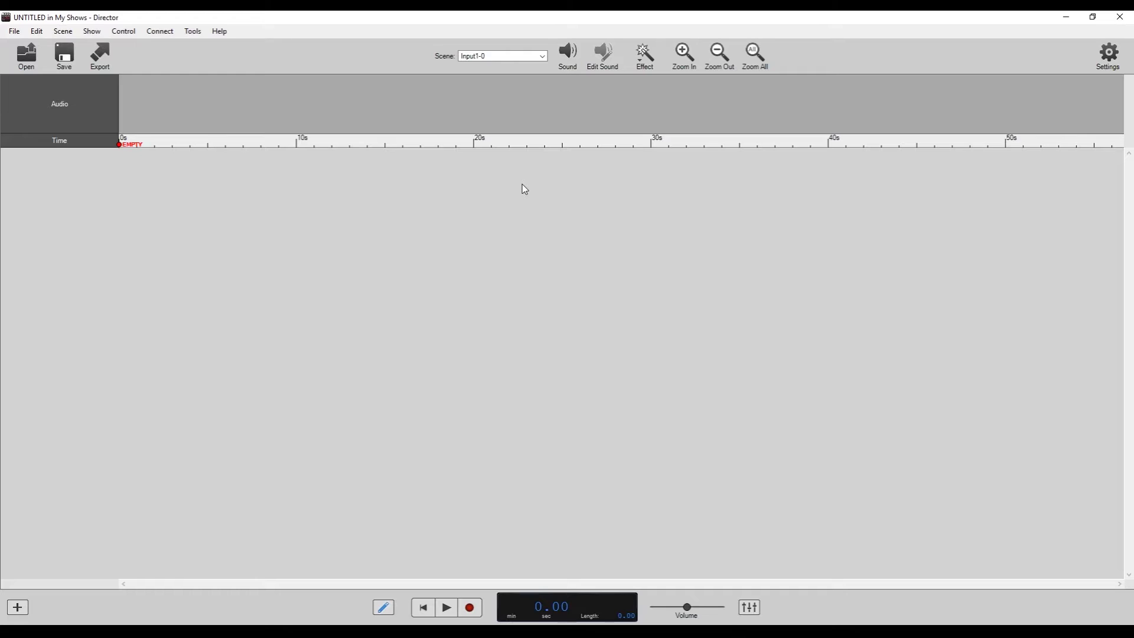
{"action": "left_click", "coordinate": [489, 57]}
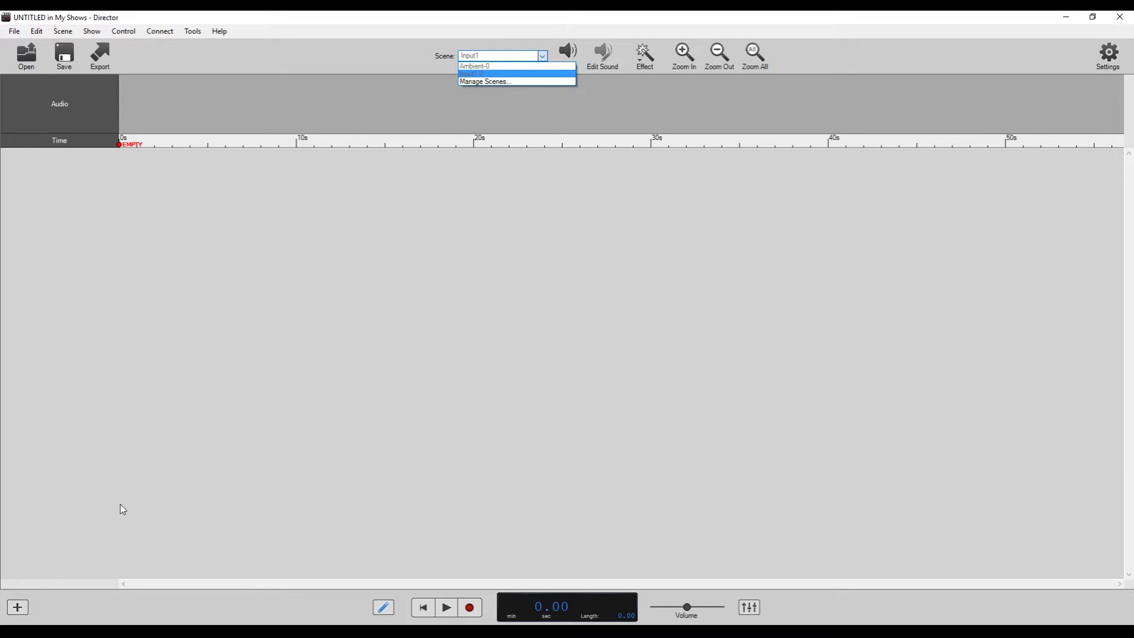
{"action": "left_click", "coordinate": [22, 614]}
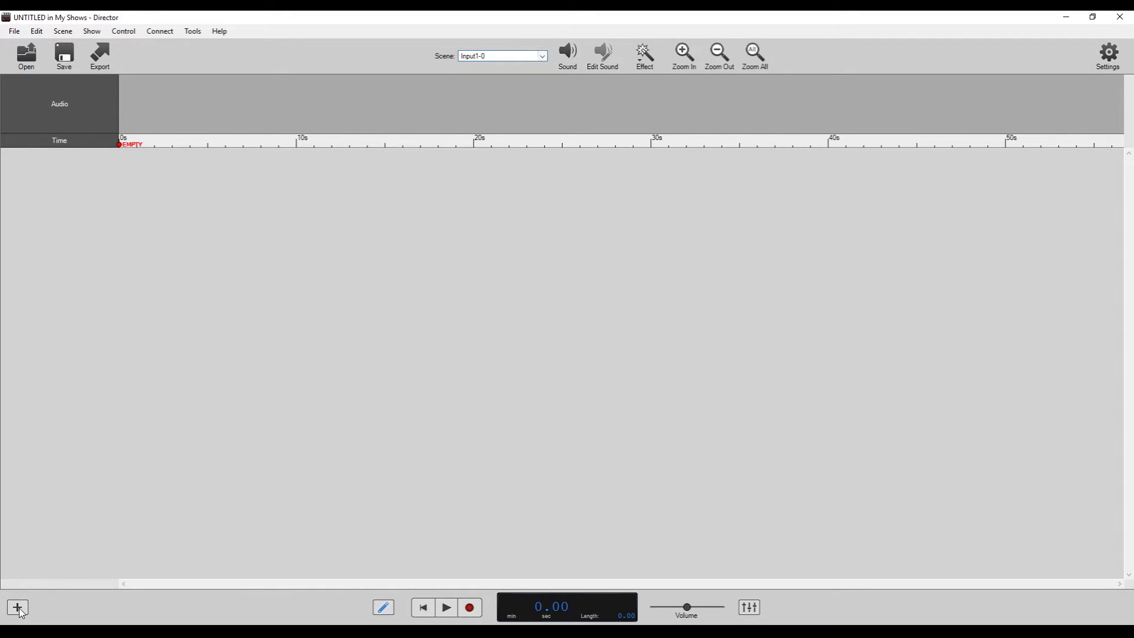
{"action": "left_click", "coordinate": [20, 611]}
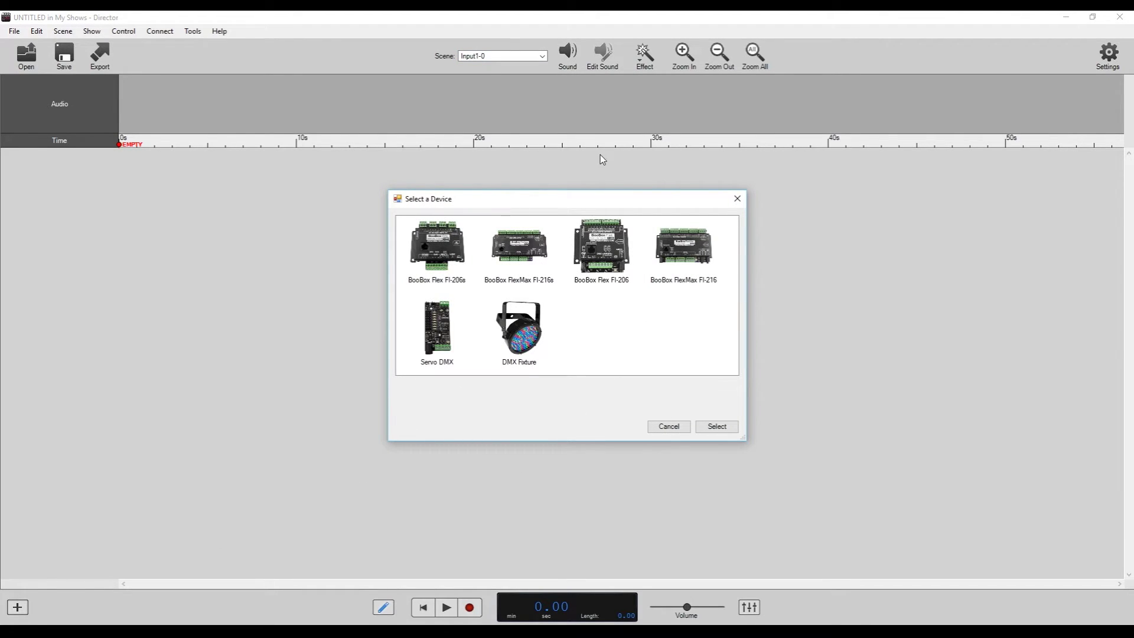
- Add a DMX Fixture set to FrightProps DMX Decoder 24ch and review its 24 channels
{"action": "double_click", "coordinate": [526, 337]}
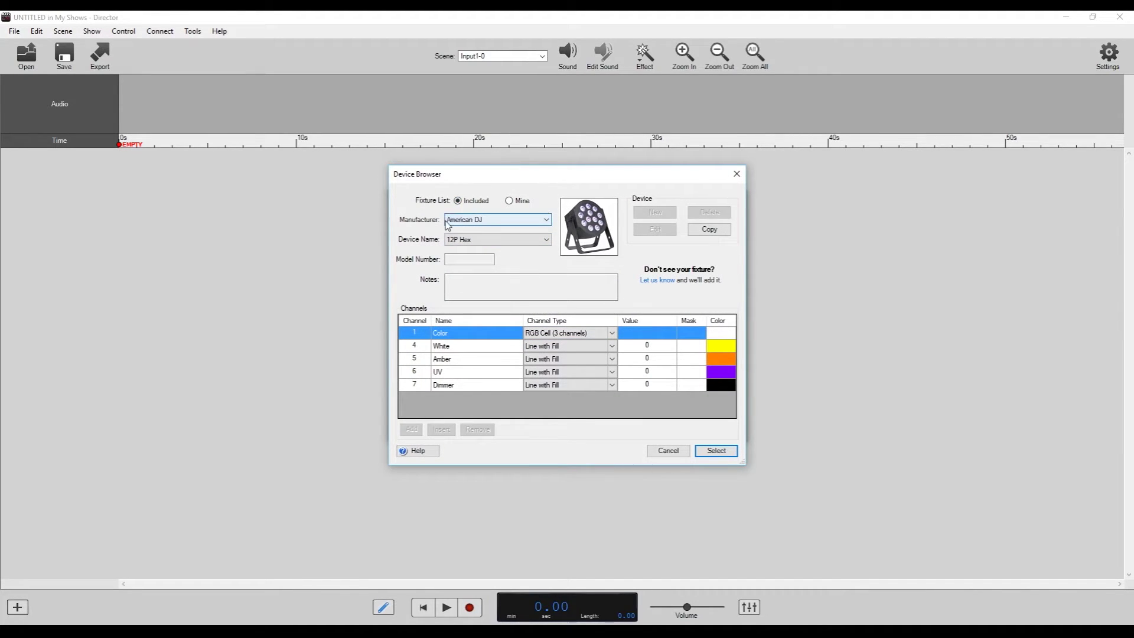
{"action": "left_click", "coordinate": [493, 220]}
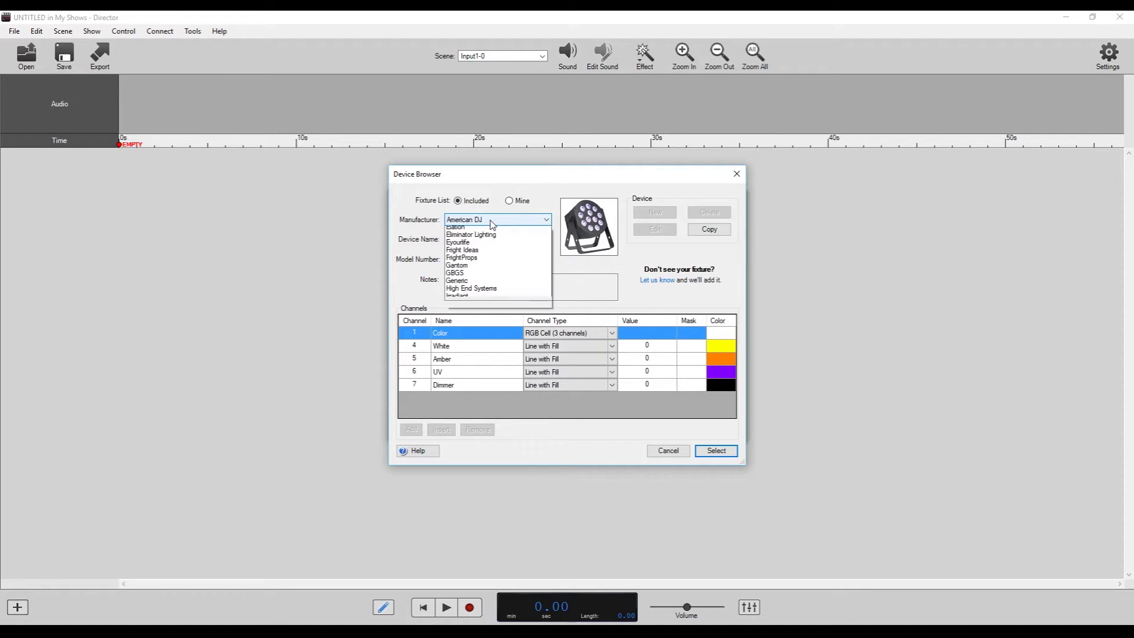
{"action": "left_click", "coordinate": [483, 300]}
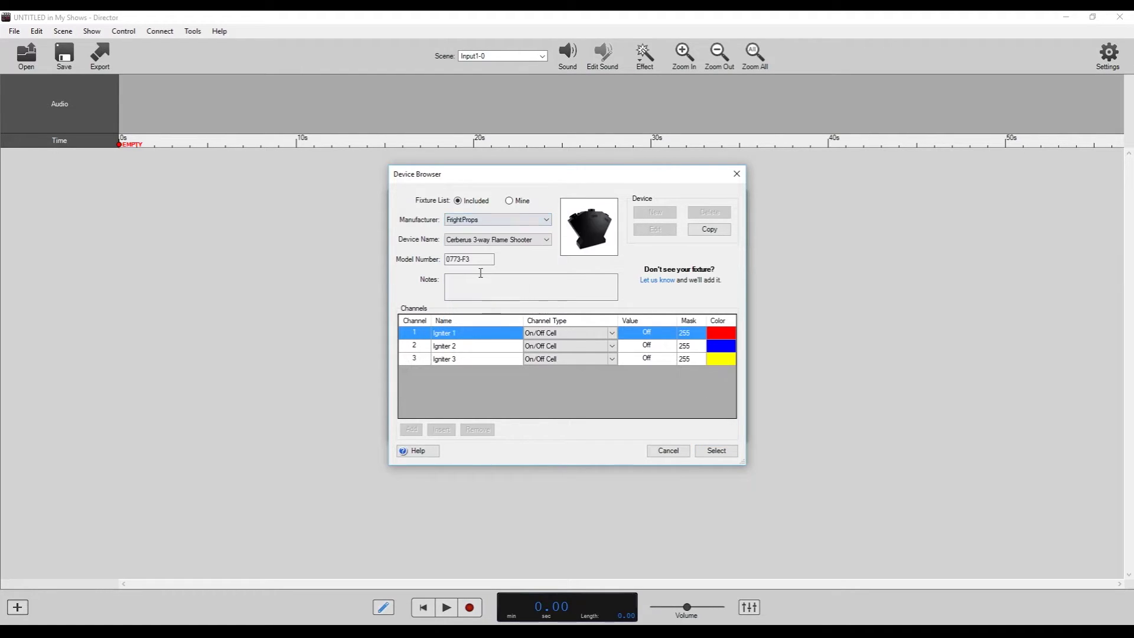
{"action": "left_click", "coordinate": [492, 240]}
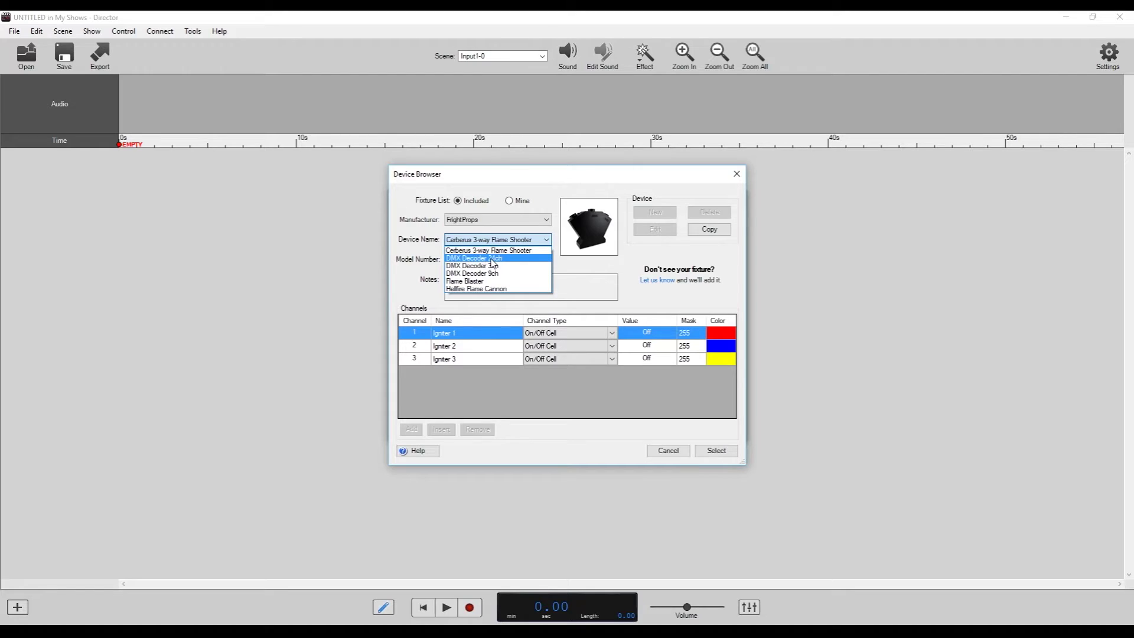
{"action": "left_click", "coordinate": [493, 259]}
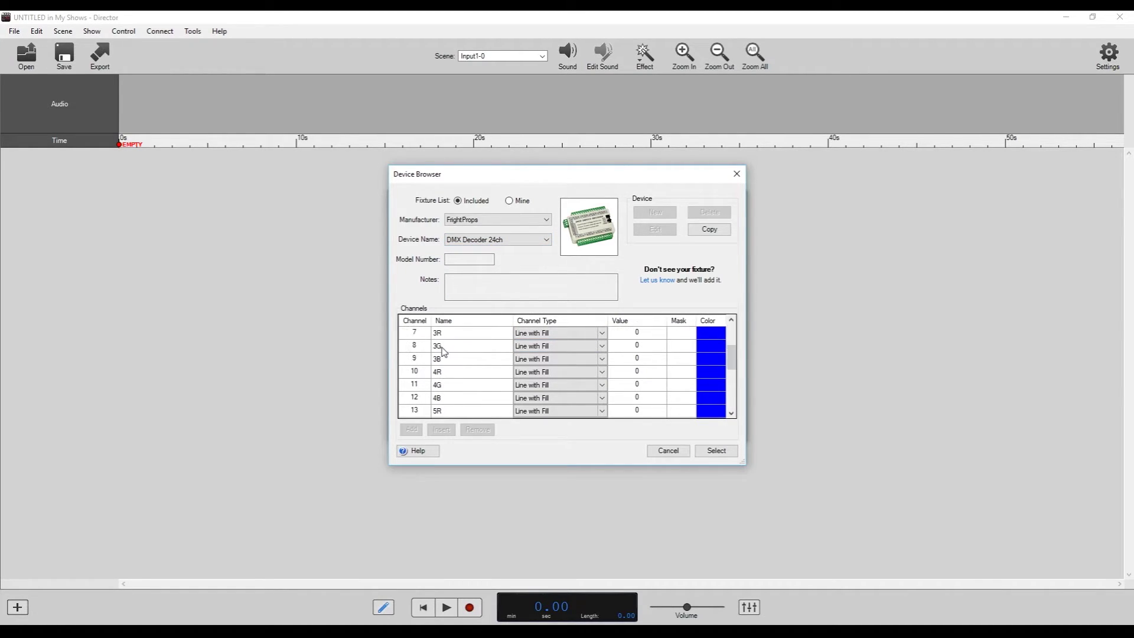
{"action": "scroll", "coordinate": [440, 349], "scroll_direction": "down", "scroll_amount": 5}
{"action": "scroll", "coordinate": [453, 396], "scroll_direction": "up", "scroll_amount": 5}
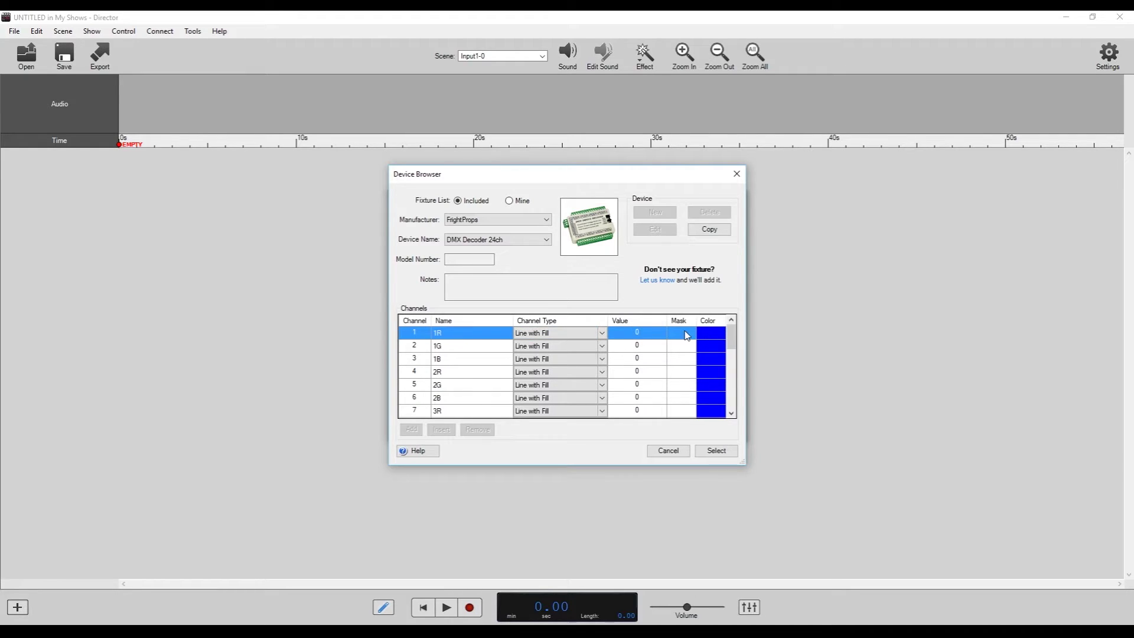
{"action": "scroll", "coordinate": [715, 341], "scroll_direction": "down", "scroll_amount": 4}
{"action": "scroll", "coordinate": [712, 343], "scroll_direction": "up", "scroll_amount": 4}
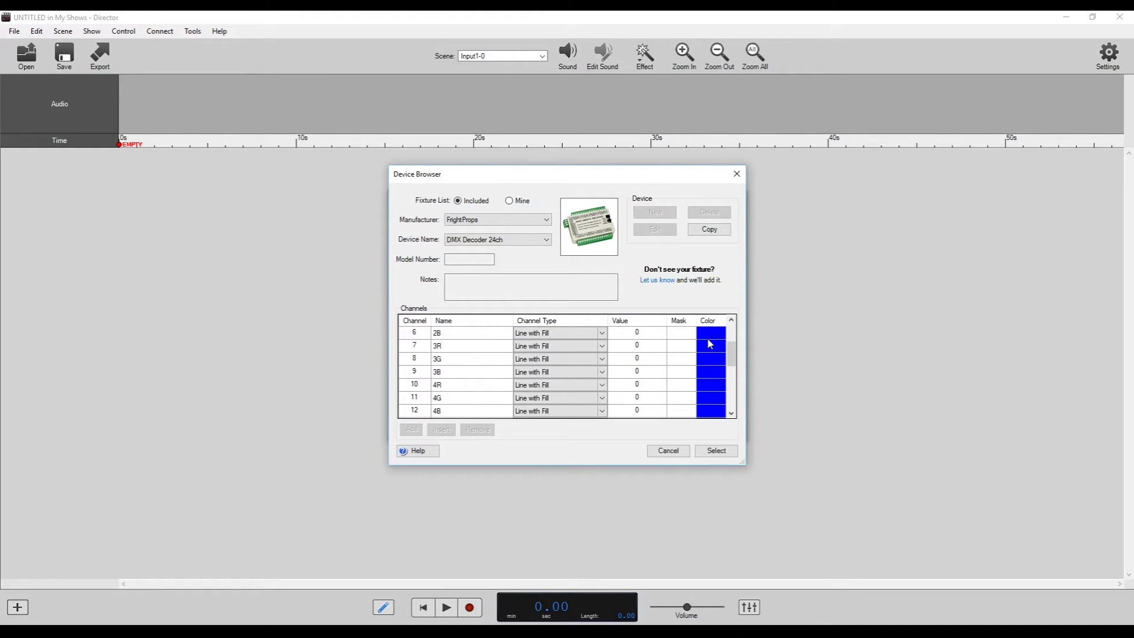
- Colour channels 1R, 1G and 1B red, blue and white
{"action": "left_click", "coordinate": [708, 341]}
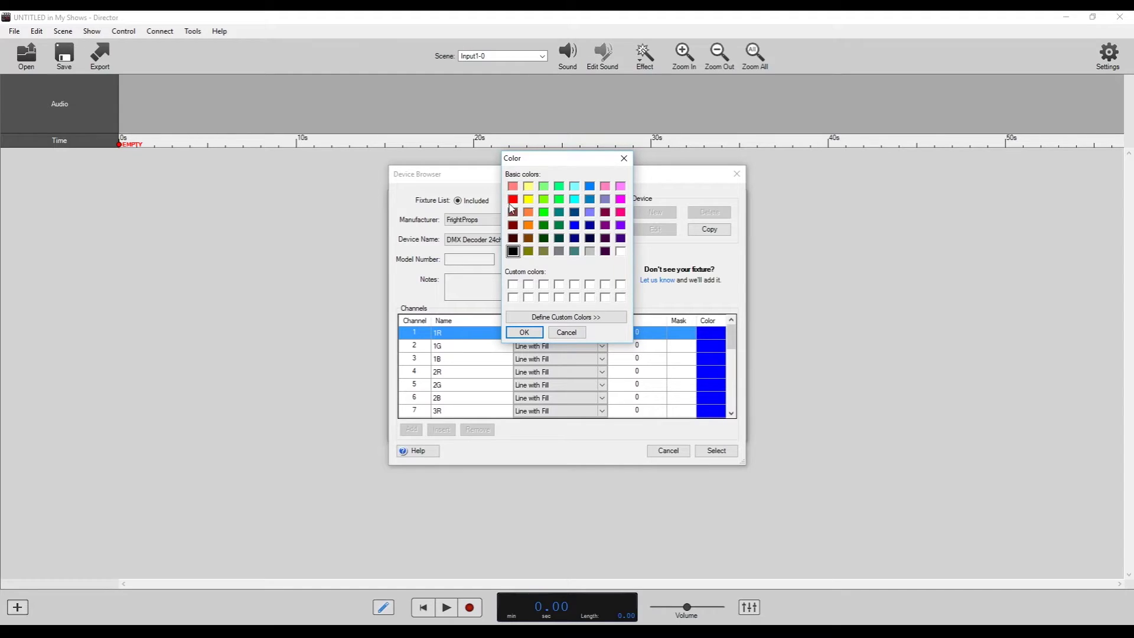
{"action": "left_click", "coordinate": [513, 200]}
{"action": "left_click", "coordinate": [523, 330]}
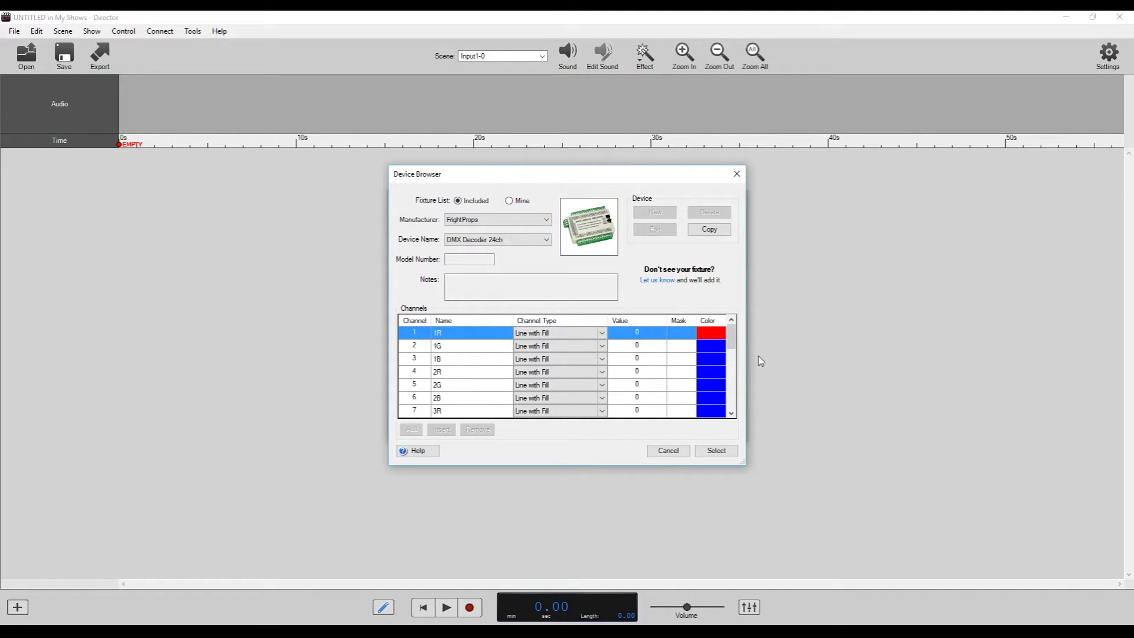
{"action": "left_click", "coordinate": [711, 347]}
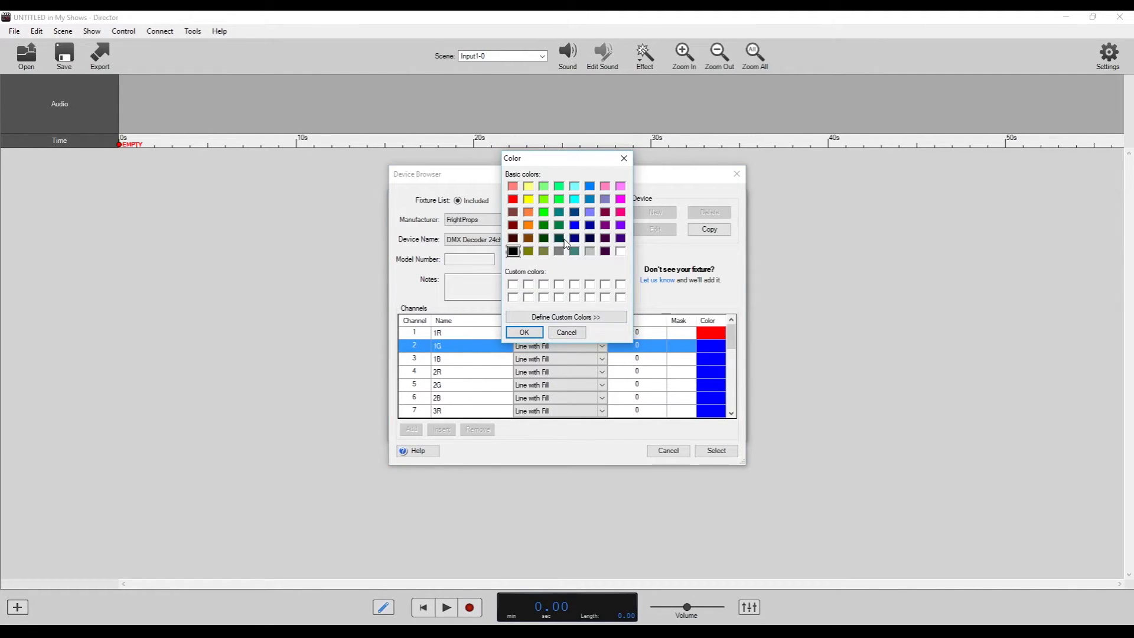
{"action": "left_click", "coordinate": [576, 227]}
{"action": "left_click", "coordinate": [524, 332]}
{"action": "left_click", "coordinate": [710, 359]}
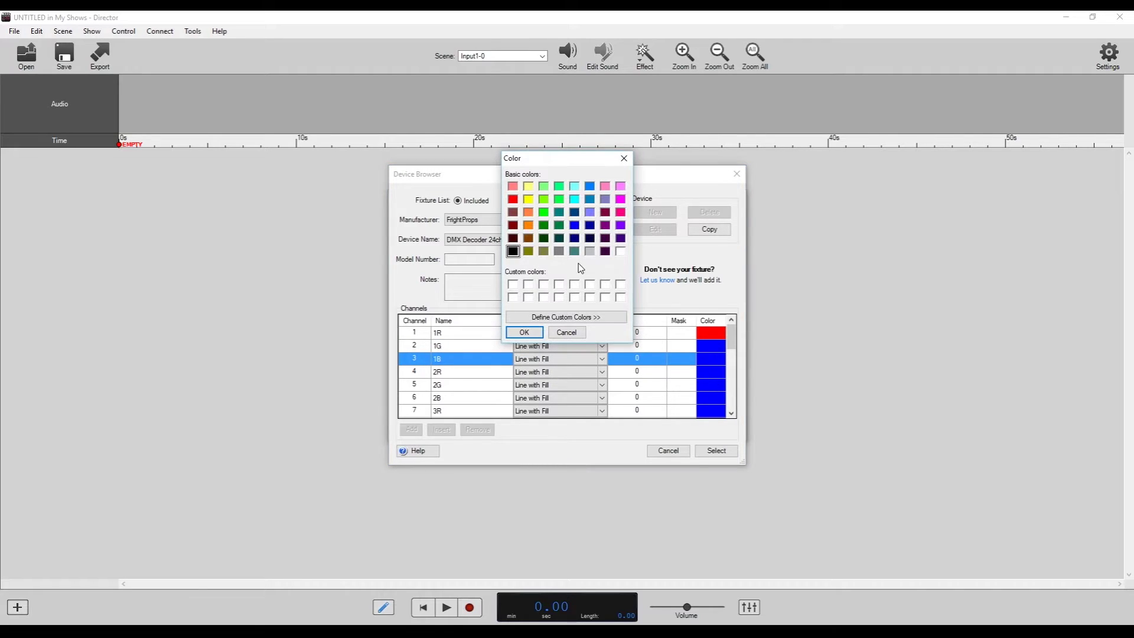
{"action": "left_click", "coordinate": [621, 254]}
{"action": "left_click", "coordinate": [525, 332]}
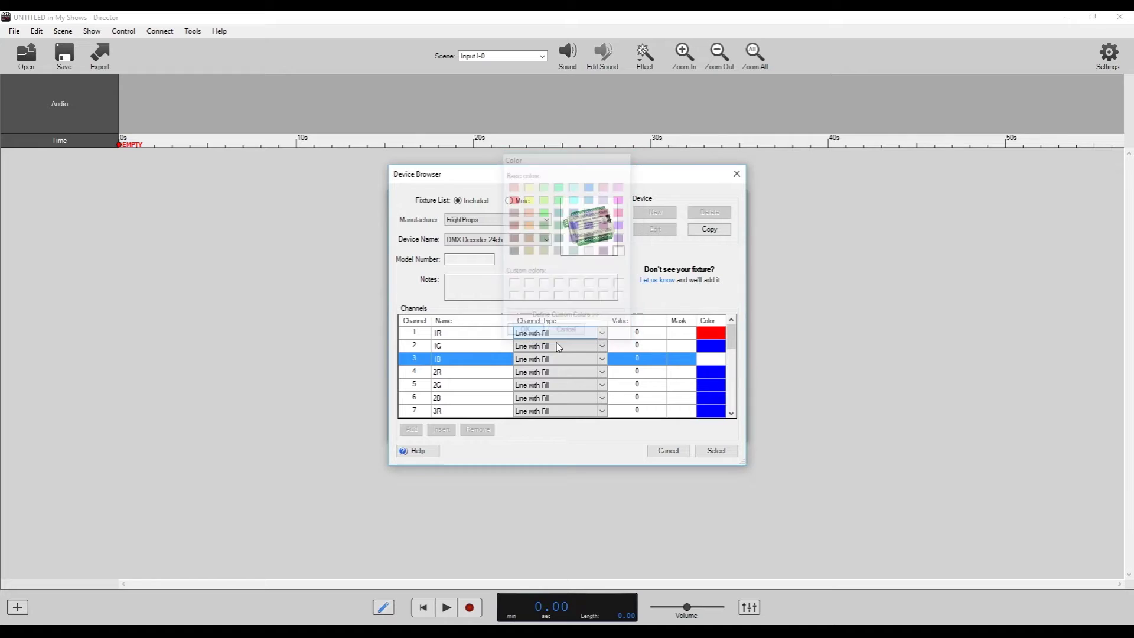
- Colour channels 2R, 2G and 2B yellow, green and white, and accept the fixture
{"action": "left_click", "coordinate": [709, 377]}
{"action": "left_click", "coordinate": [529, 200]}
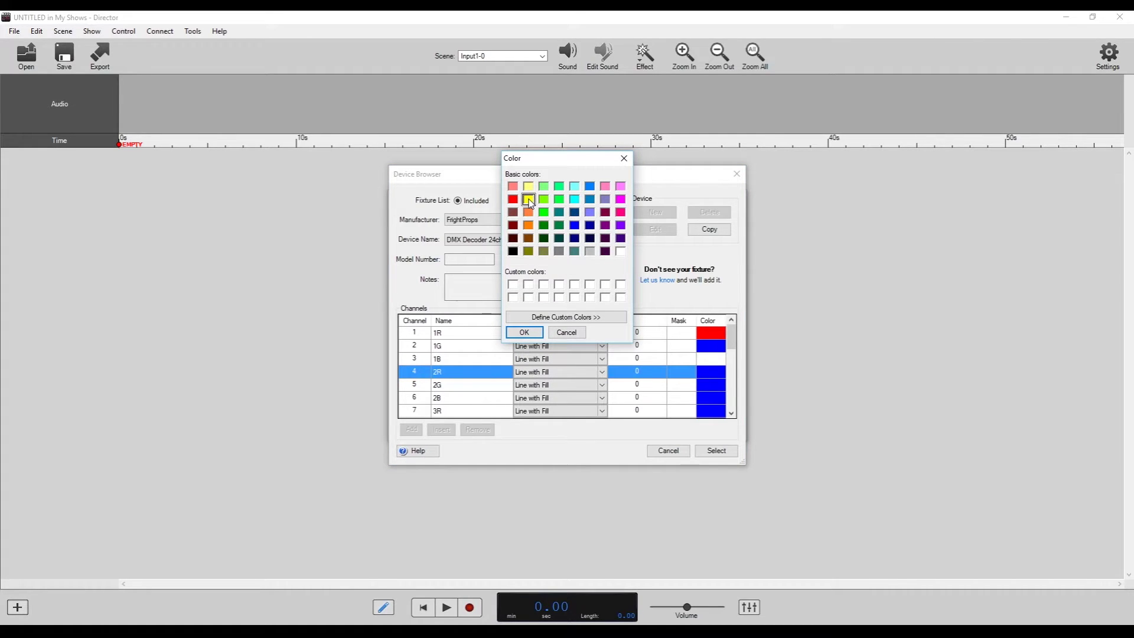
{"action": "left_click", "coordinate": [524, 333]}
{"action": "left_click", "coordinate": [711, 385]}
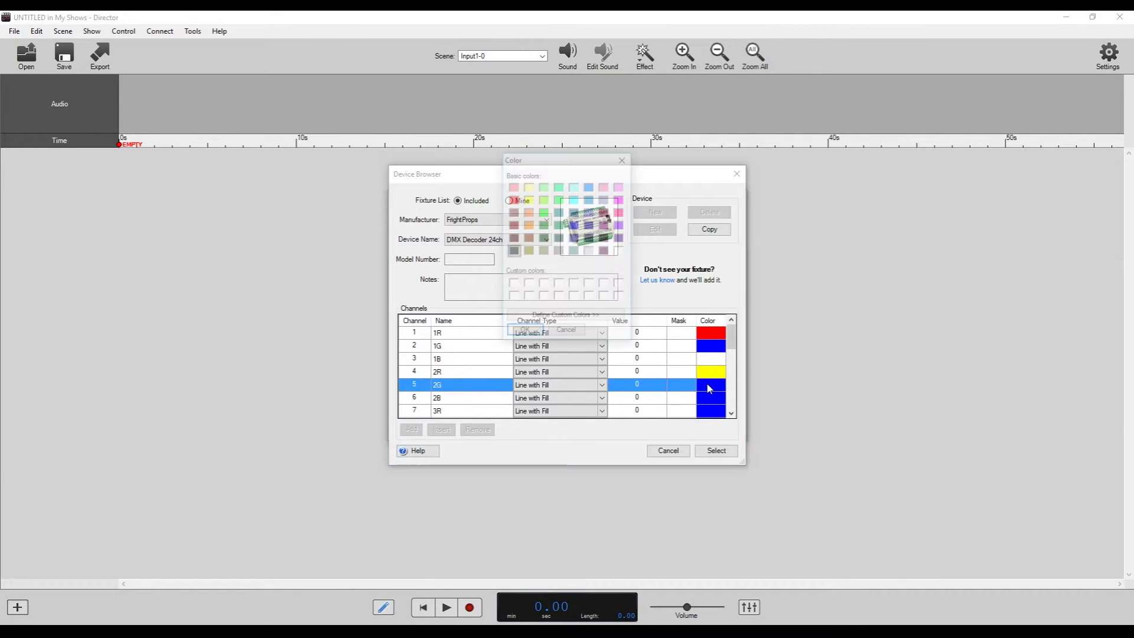
{"action": "left_click", "coordinate": [543, 225]}
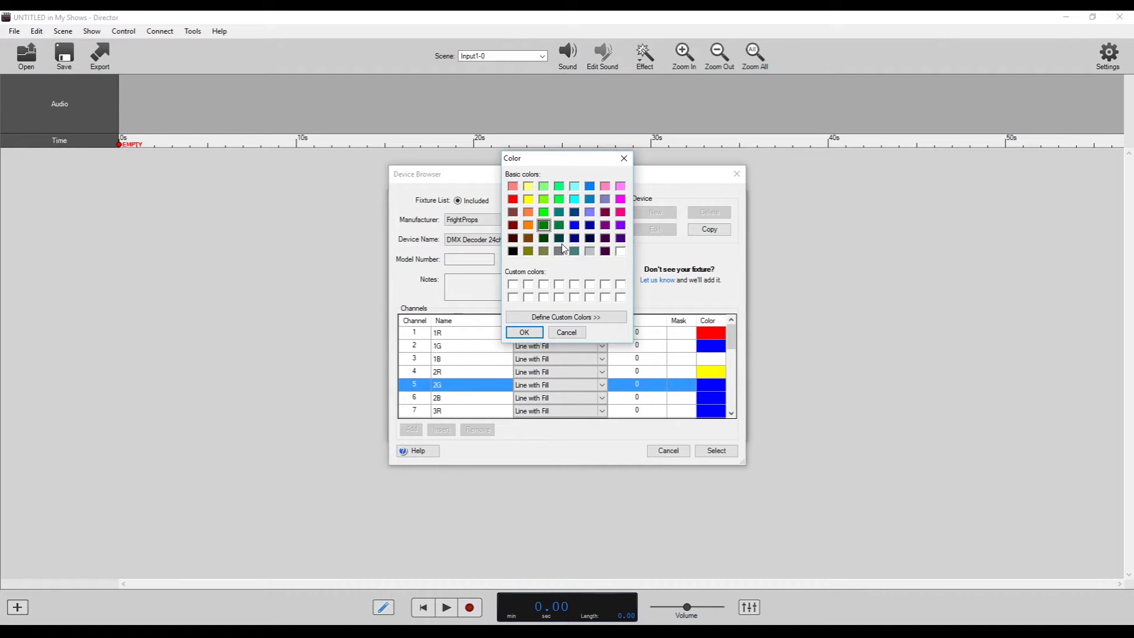
{"action": "left_click", "coordinate": [528, 332]}
{"action": "left_click", "coordinate": [711, 397]}
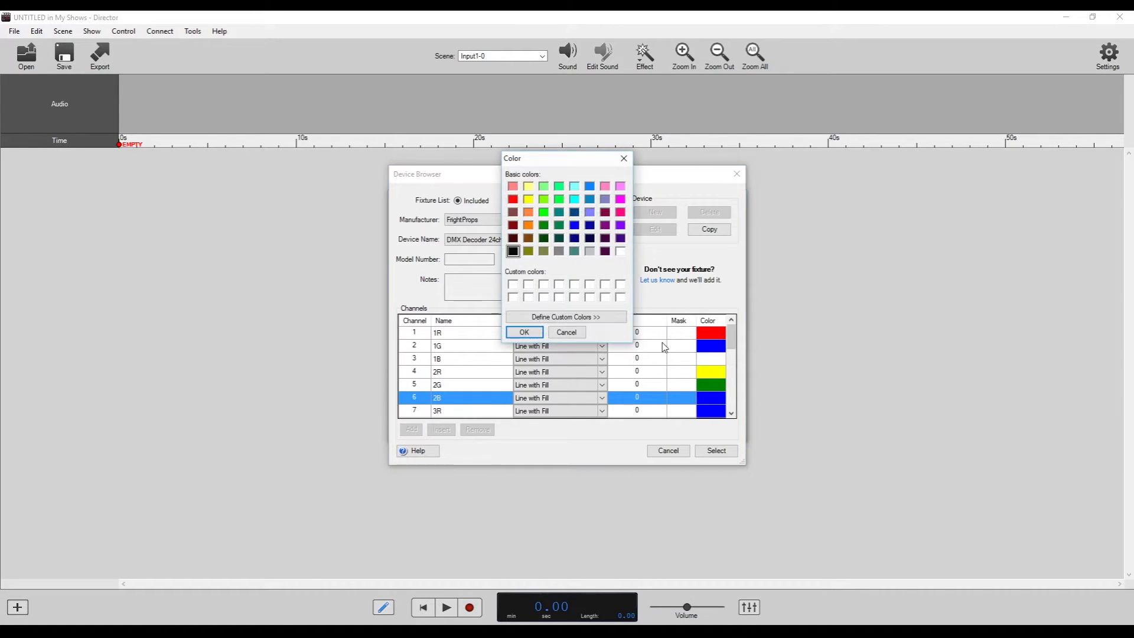
{"action": "left_click", "coordinate": [620, 251]}
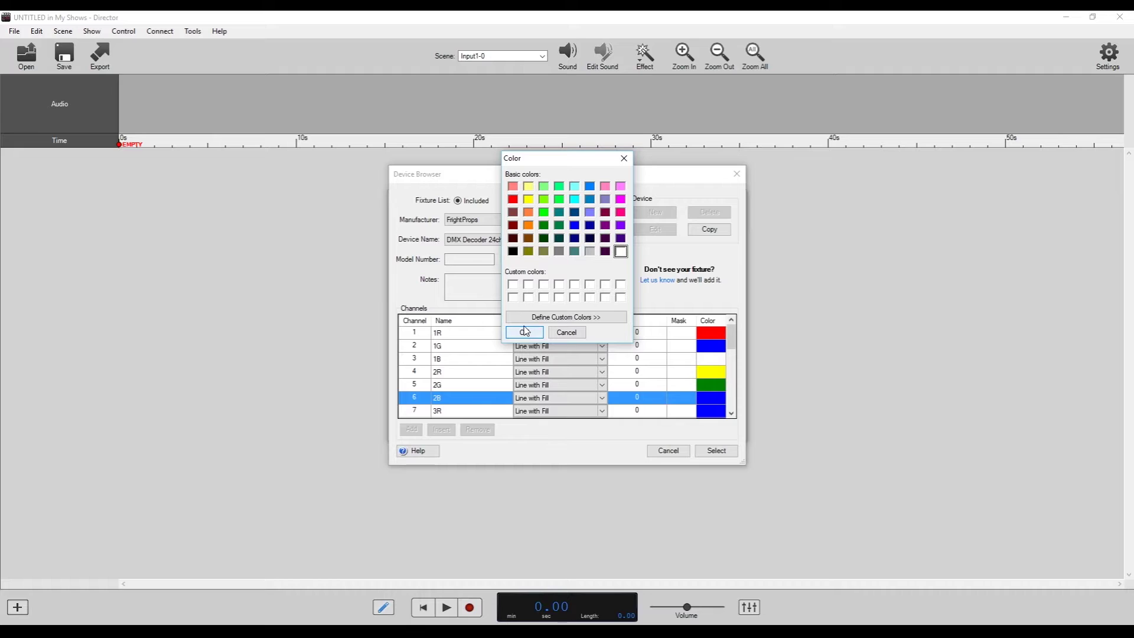
{"action": "left_click", "coordinate": [525, 333]}
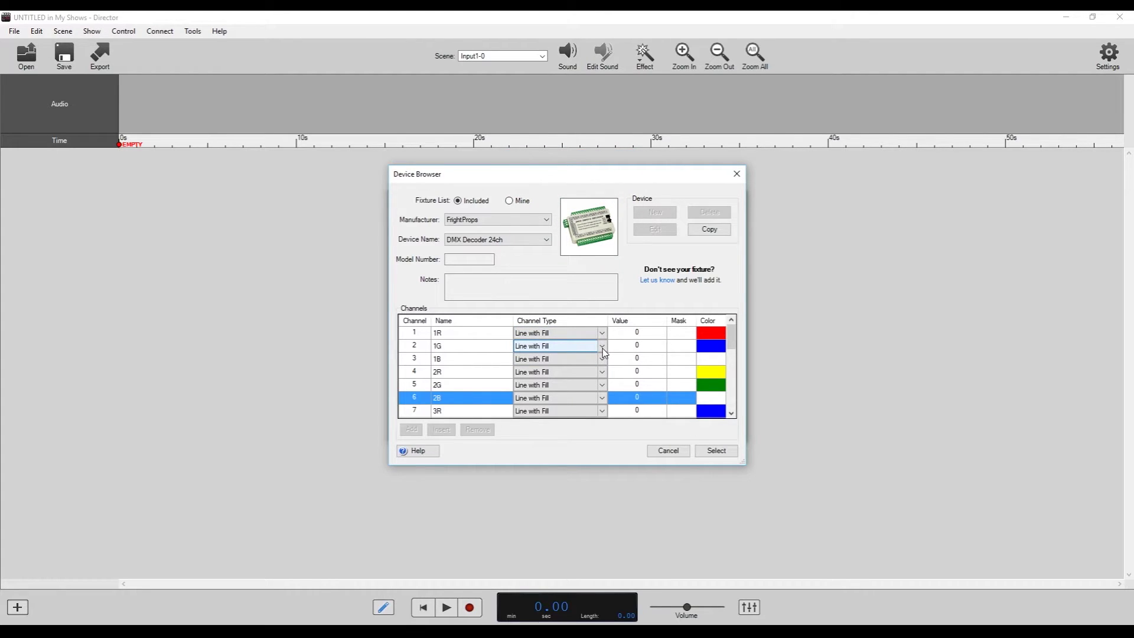
{"action": "left_click", "coordinate": [718, 451]}
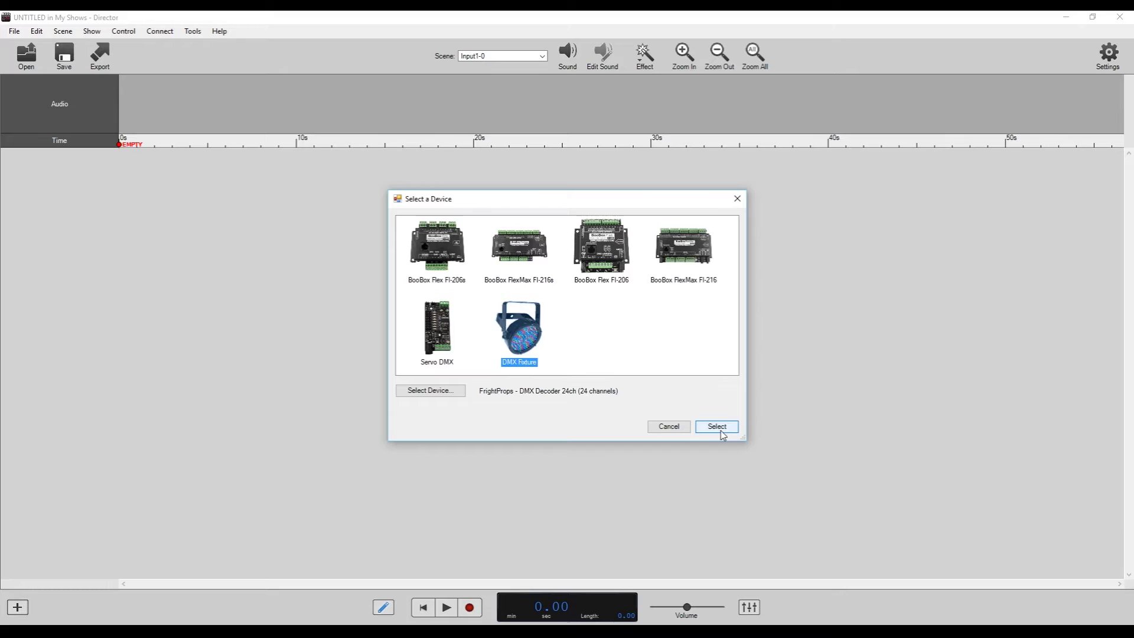
{"action": "left_click", "coordinate": [718, 427]}
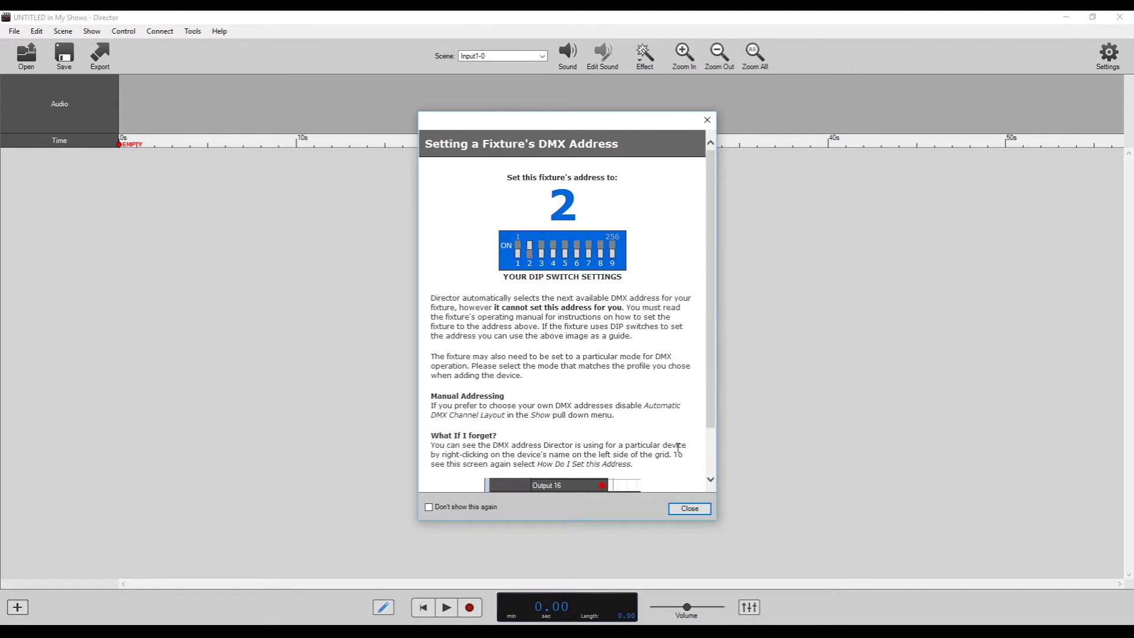
{"action": "left_click", "coordinate": [689, 509]}
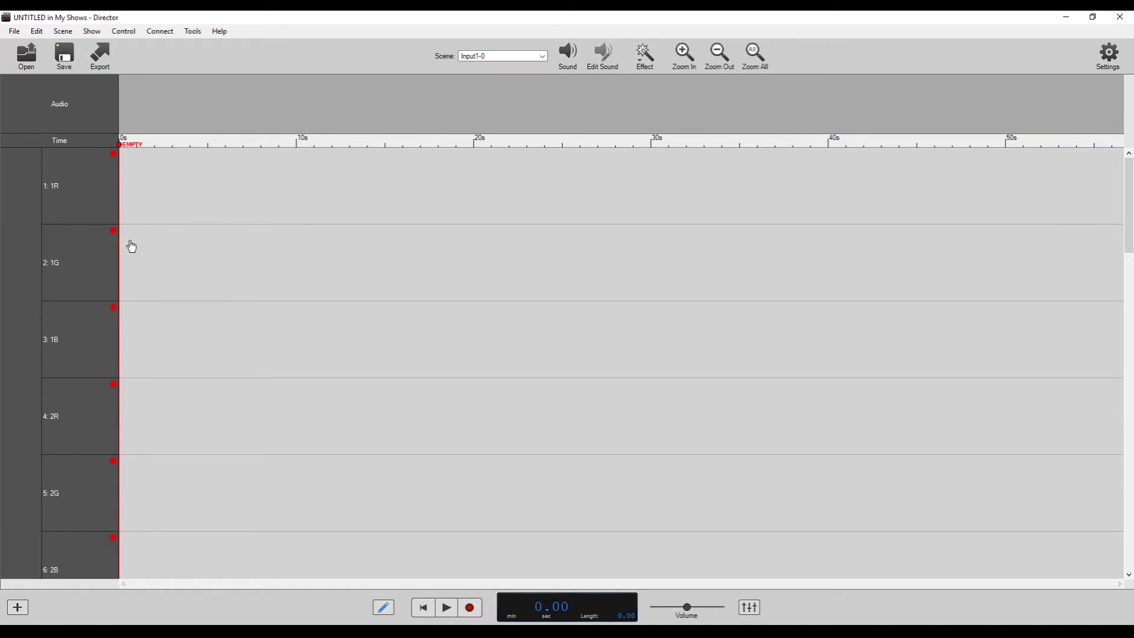
{"action": "scroll", "coordinate": [59, 204], "scroll_direction": "down", "scroll_amount": 4}
{"action": "scroll", "coordinate": [63, 211], "scroll_direction": "down", "scroll_amount": 13}
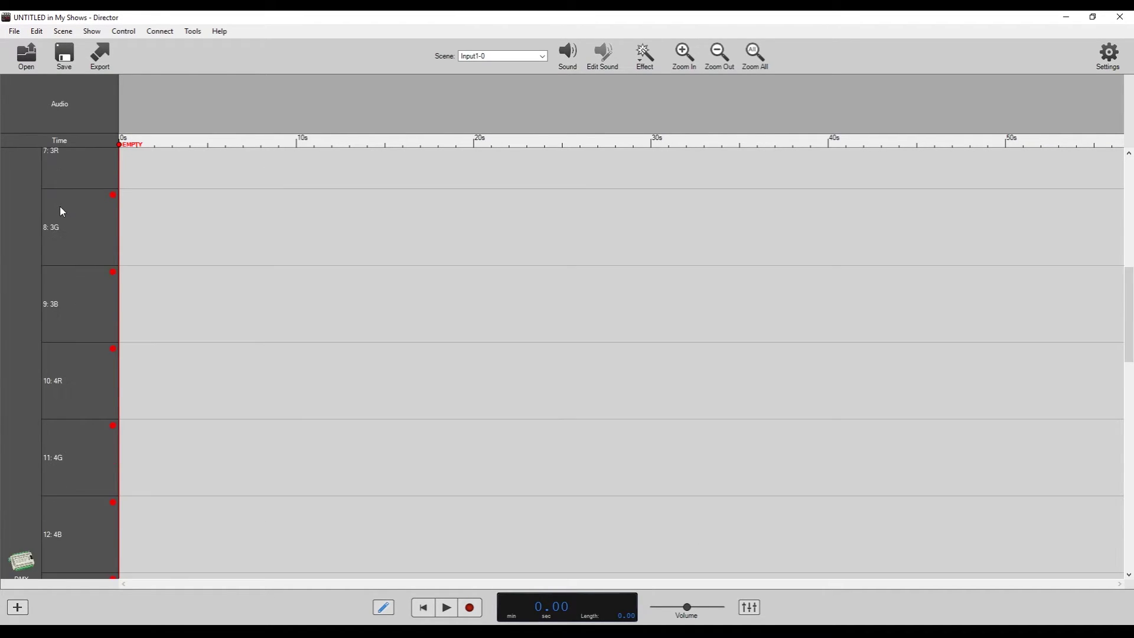
{"action": "scroll", "coordinate": [64, 250], "scroll_direction": "up", "scroll_amount": 6}
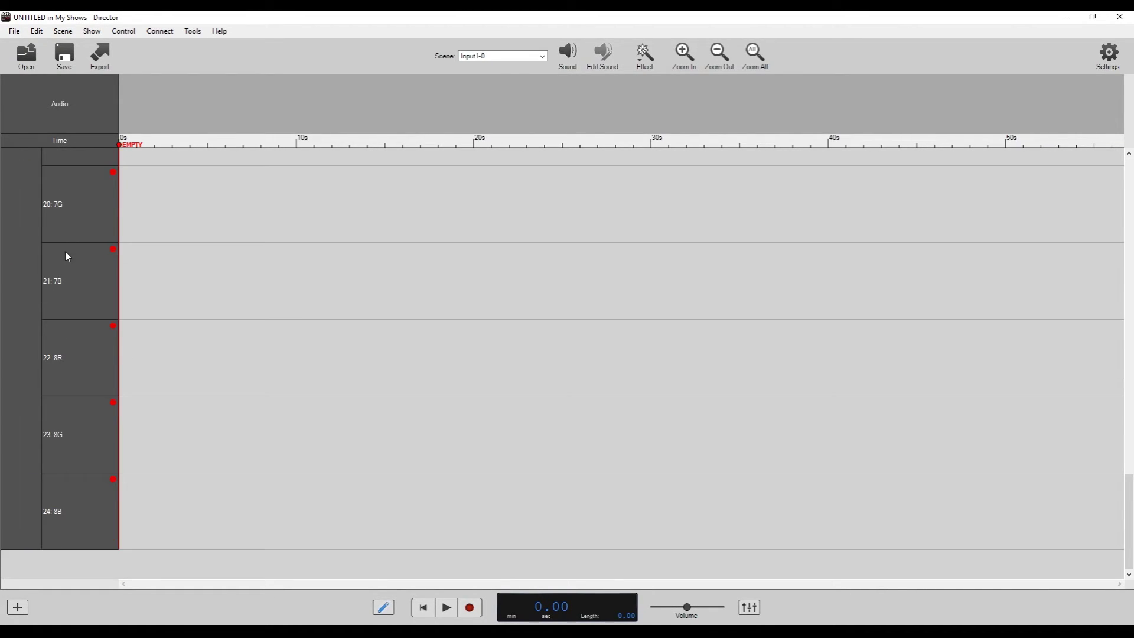
{"action": "scroll", "coordinate": [90, 423], "scroll_direction": "up", "scroll_amount": 2}
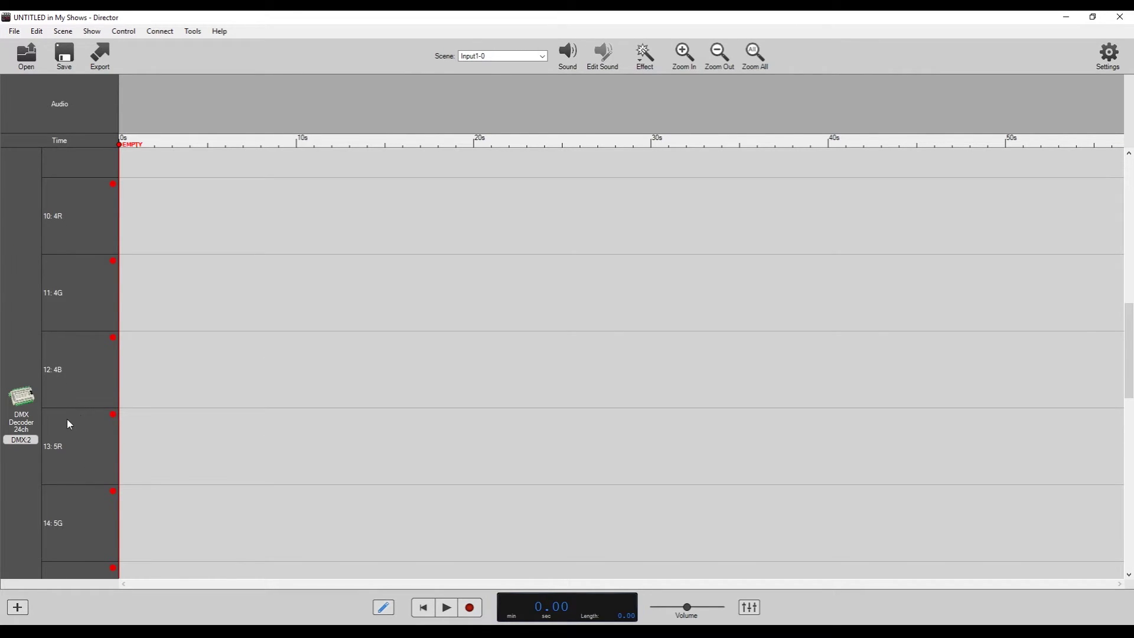
{"action": "scroll", "coordinate": [132, 387], "scroll_direction": "up", "scroll_amount": 9}
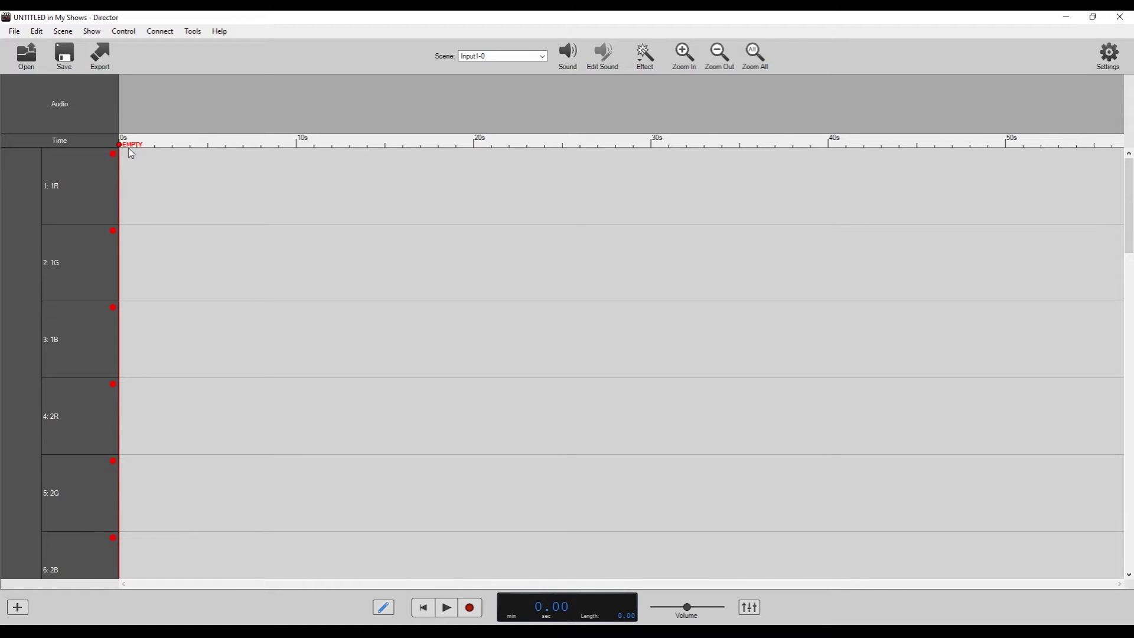
- Paint a high level on track 1:1R, shorten the show to about 24 seconds, and zoom in
{"action": "mouse_move", "coordinate": [127, 155]}
{"action": "left_mouse_down"}
{"action": "mouse_move", "coordinate": [577, 165]}
{"action": "mouse_move", "coordinate": [579, 147]}
{"action": "mouse_move", "coordinate": [562, 161]}
{"action": "mouse_move", "coordinate": [578, 146]}
{"action": "left_mouse_up"}
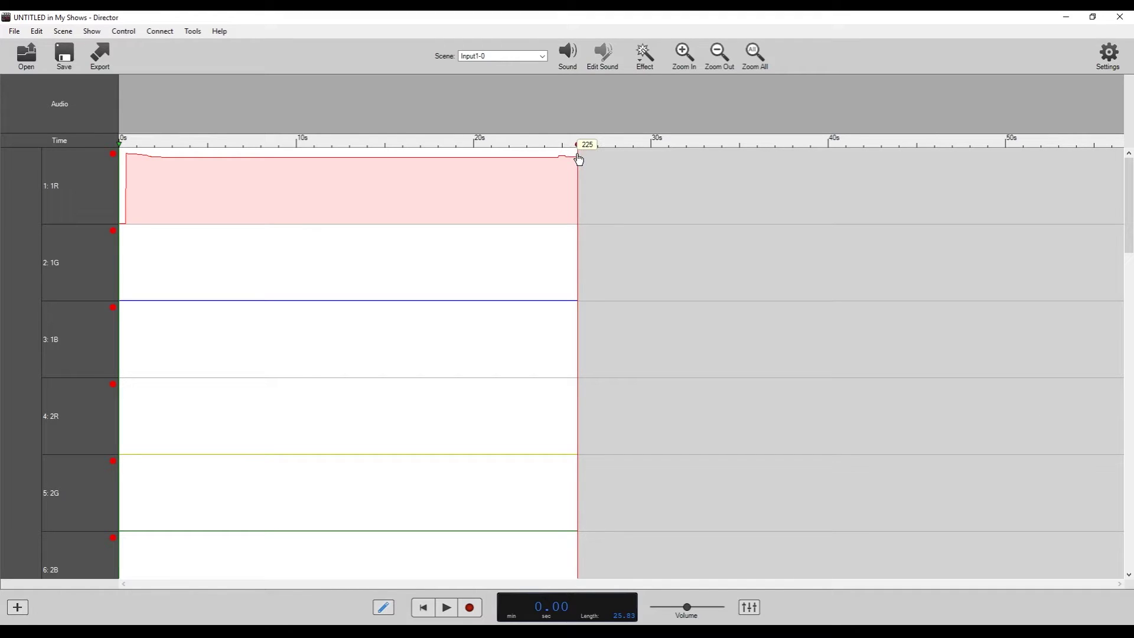
{"action": "mouse_move", "coordinate": [579, 147]}
{"action": "left_mouse_down"}
{"action": "mouse_move", "coordinate": [579, 157]}
{"action": "mouse_move", "coordinate": [529, 149]}
{"action": "mouse_move", "coordinate": [543, 145]}
{"action": "left_mouse_up"}
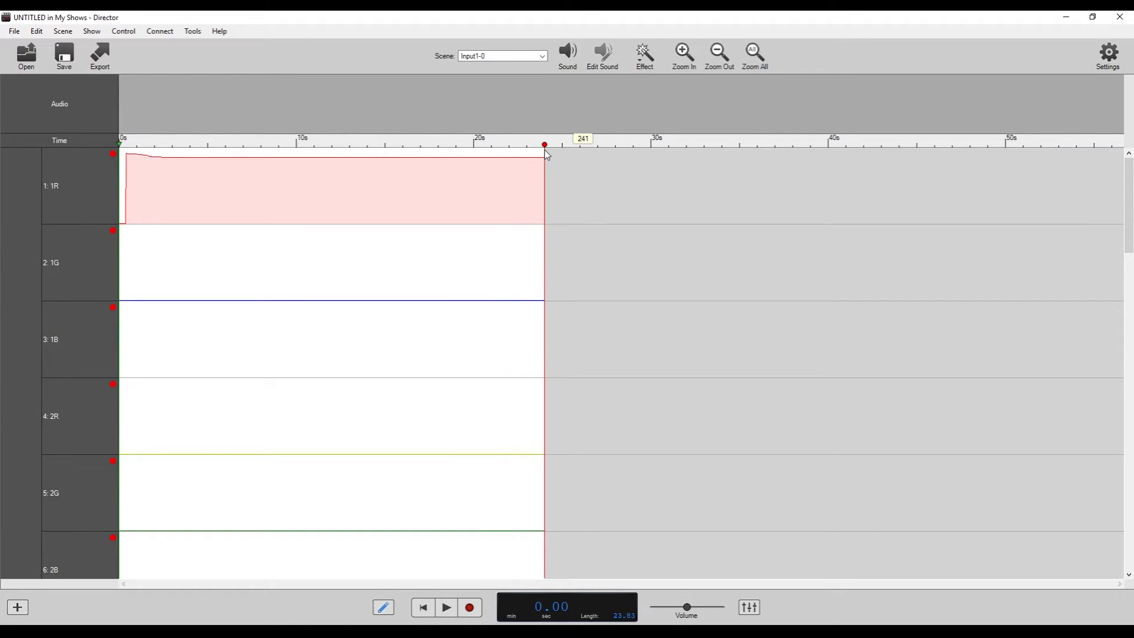
{"action": "left_click", "coordinate": [684, 58]}
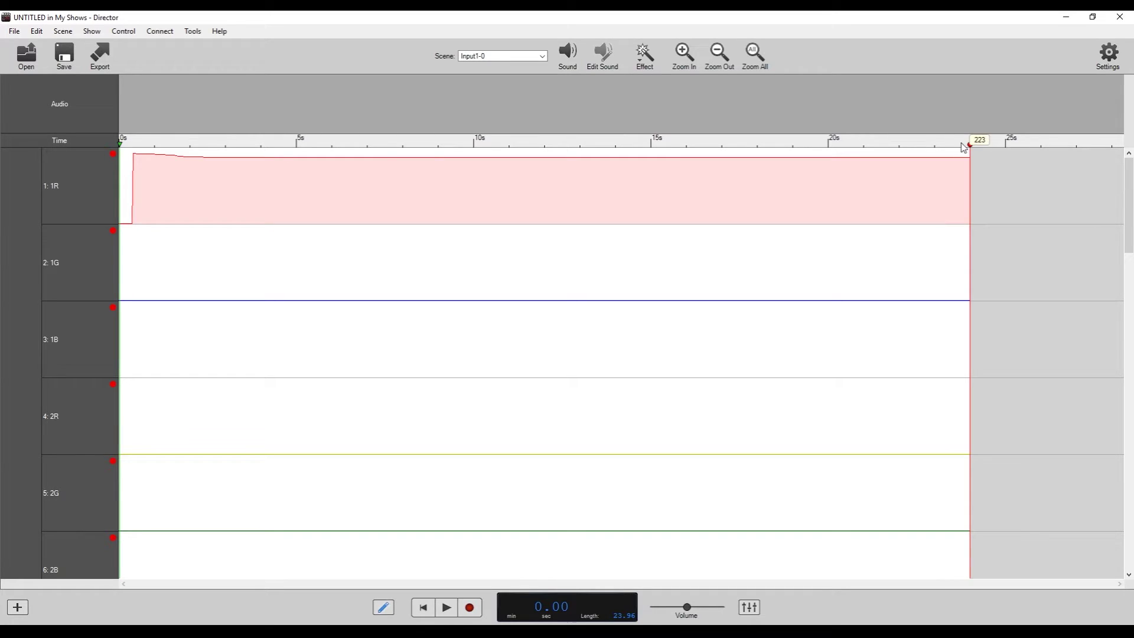
{"action": "mouse_move", "coordinate": [131, 156]}
{"action": "left_mouse_down"}
{"action": "mouse_move", "coordinate": [149, 181]}
{"action": "mouse_move", "coordinate": [98, 248]}
{"action": "mouse_move", "coordinate": [889, 265]}
{"action": "left_mouse_up"}
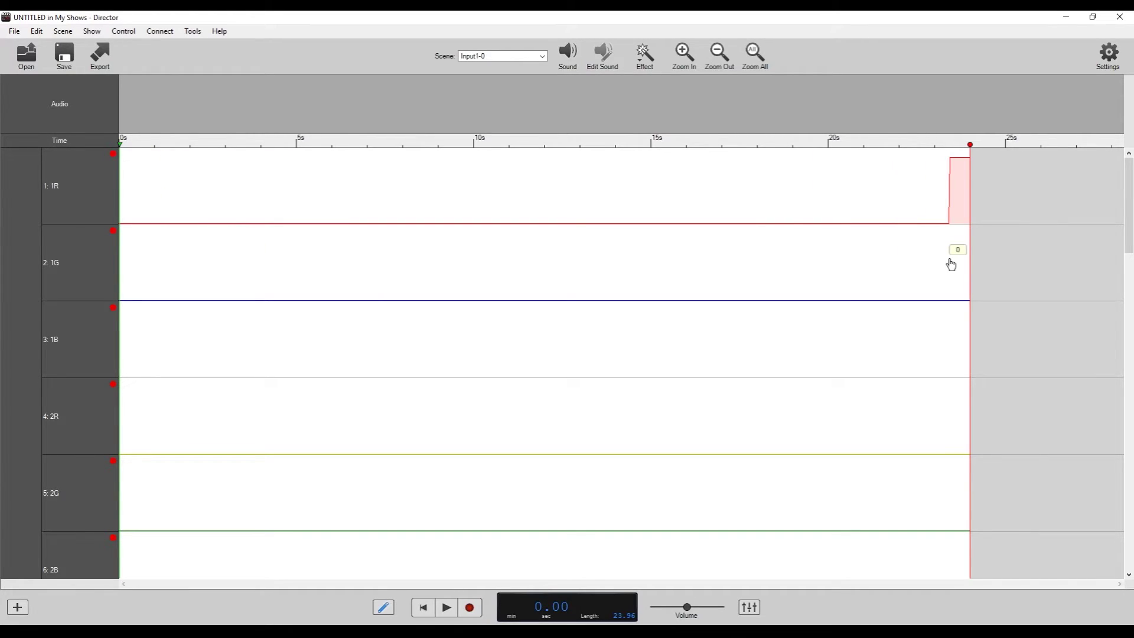
- Erase the leftover painted level on track 1:1R back to 0
{"action": "left_click_drag", "start_coordinate": [951, 265], "coordinate": [975, 254]}
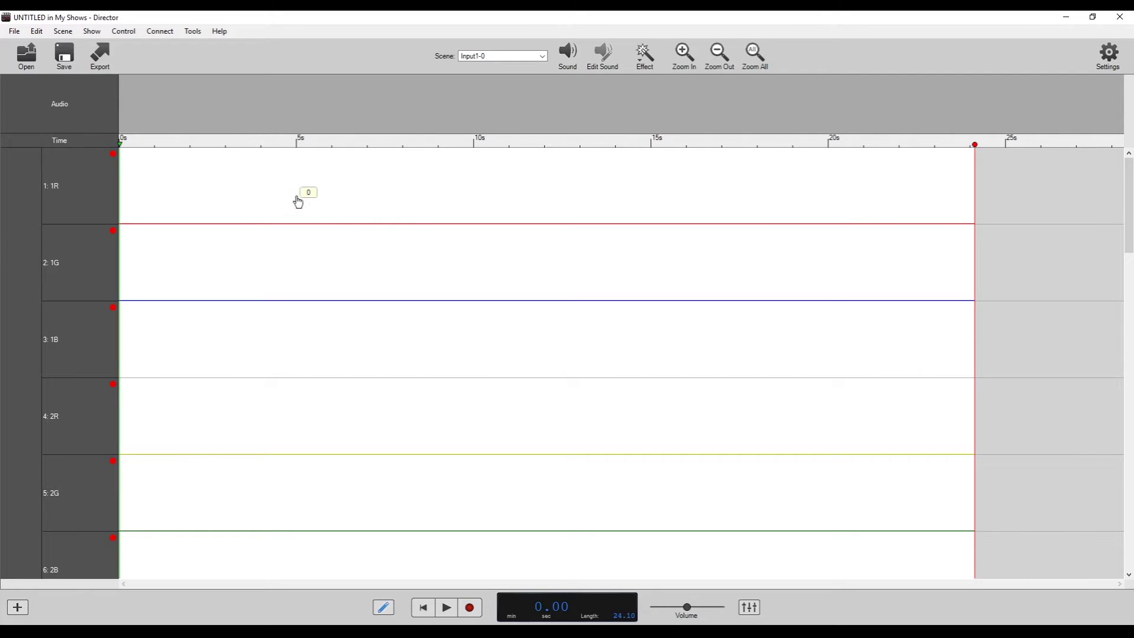
{"action": "mouse_move", "coordinate": [250, 217]}
{"action": "left_mouse_down"}
{"action": "mouse_move", "coordinate": [350, 172]}
{"action": "mouse_move", "coordinate": [380, 223]}
{"action": "mouse_move", "coordinate": [414, 217]}
{"action": "mouse_move", "coordinate": [430, 183]}
{"action": "mouse_move", "coordinate": [458, 218]}
{"action": "mouse_move", "coordinate": [542, 196]}
{"action": "mouse_move", "coordinate": [577, 223]}
{"action": "mouse_move", "coordinate": [602, 149]}
{"action": "mouse_move", "coordinate": [657, 170]}
{"action": "mouse_move", "coordinate": [676, 229]}
{"action": "mouse_move", "coordinate": [703, 234]}
{"action": "mouse_move", "coordinate": [690, 232]}
{"action": "mouse_move", "coordinate": [722, 195]}
{"action": "mouse_move", "coordinate": [725, 137]}
{"action": "mouse_move", "coordinate": [813, 149]}
{"action": "mouse_move", "coordinate": [827, 223]}
{"action": "mouse_move", "coordinate": [891, 248]}
{"action": "mouse_move", "coordinate": [847, 224]}
{"action": "mouse_move", "coordinate": [863, 190]}
{"action": "mouse_move", "coordinate": [863, 199]}
{"action": "mouse_move", "coordinate": [850, 191]}
{"action": "mouse_move", "coordinate": [870, 194]}
{"action": "mouse_move", "coordinate": [866, 258]}
{"action": "mouse_move", "coordinate": [787, 271]}
{"action": "mouse_move", "coordinate": [818, 279]}
{"action": "mouse_move", "coordinate": [655, 182]}
{"action": "mouse_move", "coordinate": [737, 133]}
{"action": "mouse_move", "coordinate": [590, 133]}
{"action": "mouse_move", "coordinate": [726, 131]}
{"action": "mouse_move", "coordinate": [772, 229]}
{"action": "mouse_move", "coordinate": [726, 264]}
{"action": "mouse_move", "coordinate": [843, 271]}
{"action": "mouse_move", "coordinate": [769, 276]}
{"action": "mouse_move", "coordinate": [779, 246]}
{"action": "mouse_move", "coordinate": [944, 258]}
{"action": "mouse_move", "coordinate": [88, 262]}
{"action": "left_mouse_up"}
- Set channel 1:1R full on from 0–1 s and channel 2:1G from 1–2 s
{"action": "mouse_move", "coordinate": [130, 217]}
{"action": "left_mouse_down"}
{"action": "mouse_move", "coordinate": [127, 145]}
{"action": "mouse_move", "coordinate": [114, 142]}
{"action": "mouse_move", "coordinate": [155, 154]}
{"action": "mouse_move", "coordinate": [116, 155]}
{"action": "left_mouse_up"}
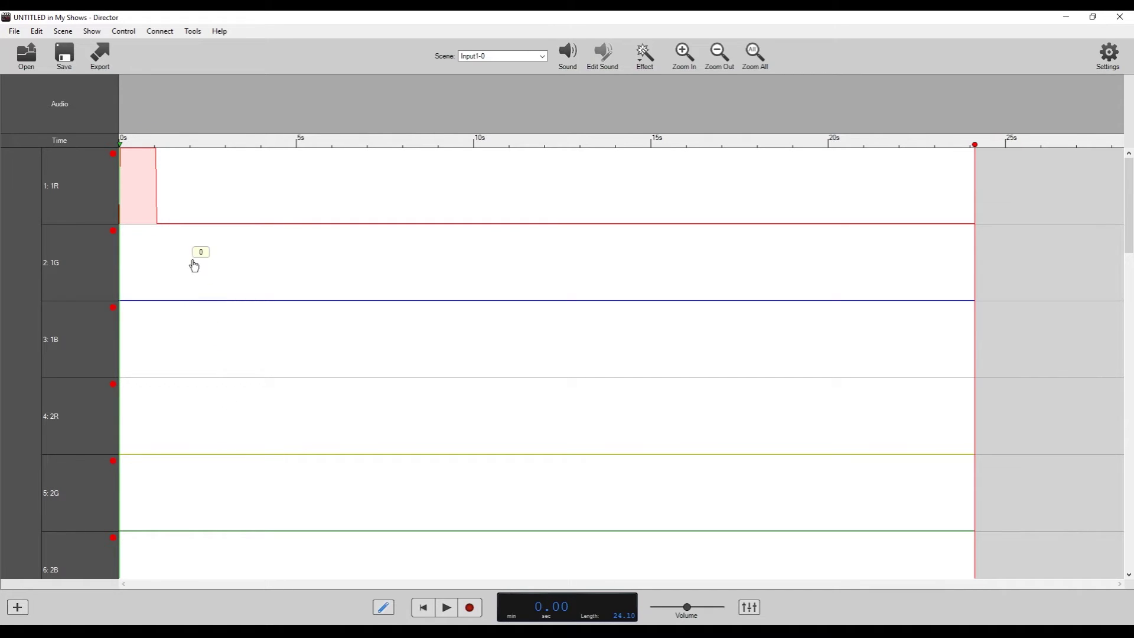
{"action": "mouse_move", "coordinate": [165, 303]}
{"action": "left_mouse_down"}
{"action": "mouse_move", "coordinate": [158, 226]}
{"action": "mouse_move", "coordinate": [194, 226]}
{"action": "left_mouse_up"}
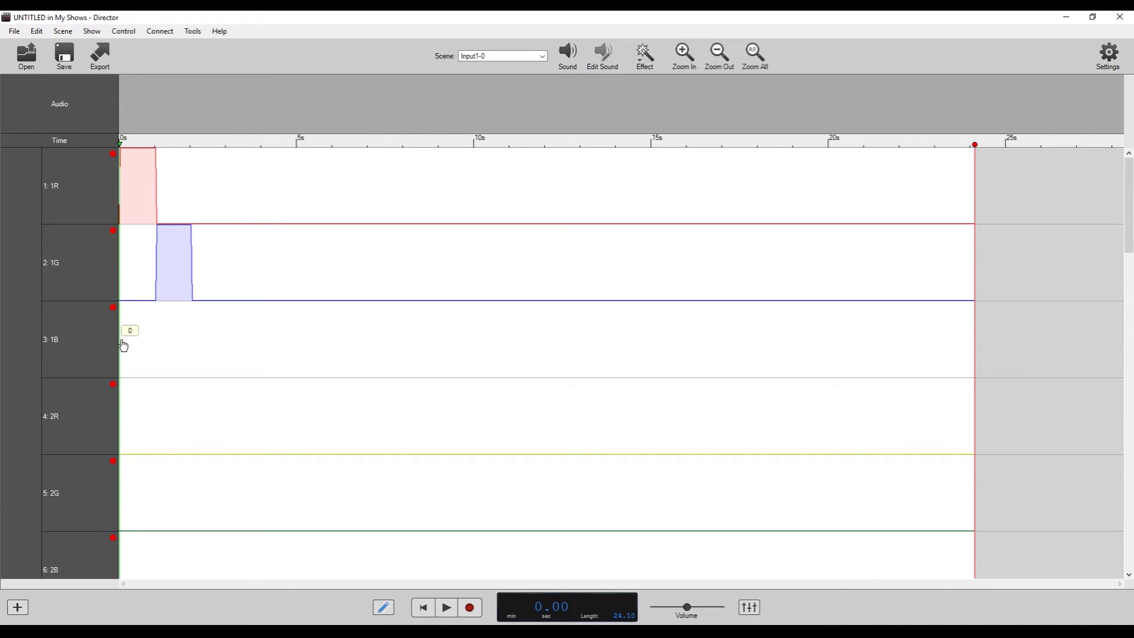
{"action": "right_click", "coordinate": [76, 341]}
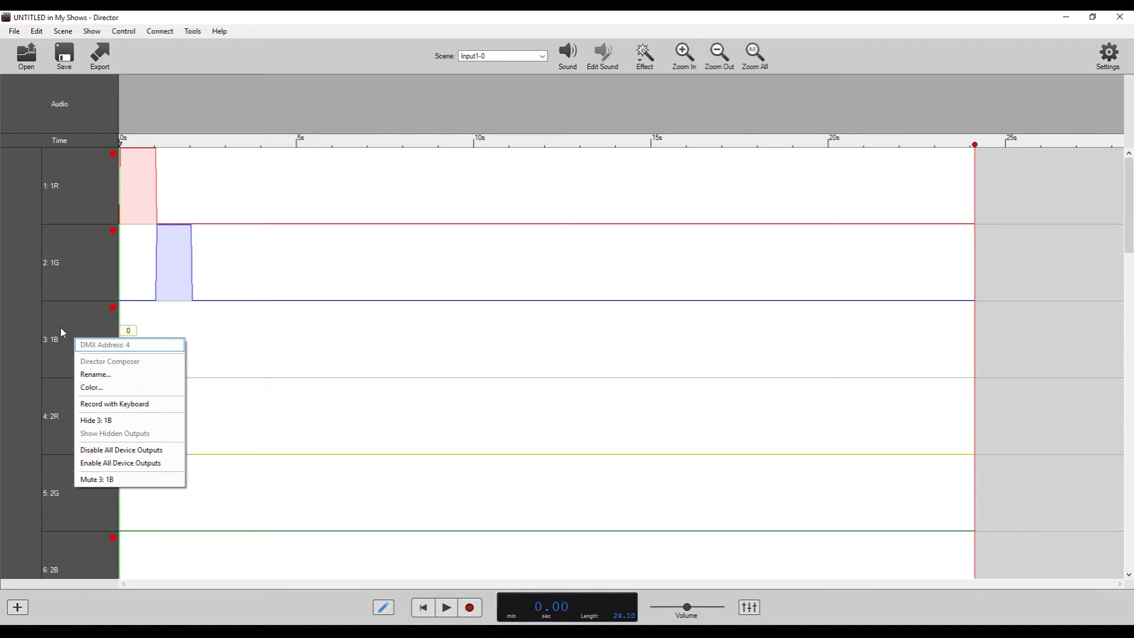
- Colour channel 3:1B grey and draw one-second 255 pulses on channels 3:1B through 5:2G
{"action": "left_click", "coordinate": [96, 387]}
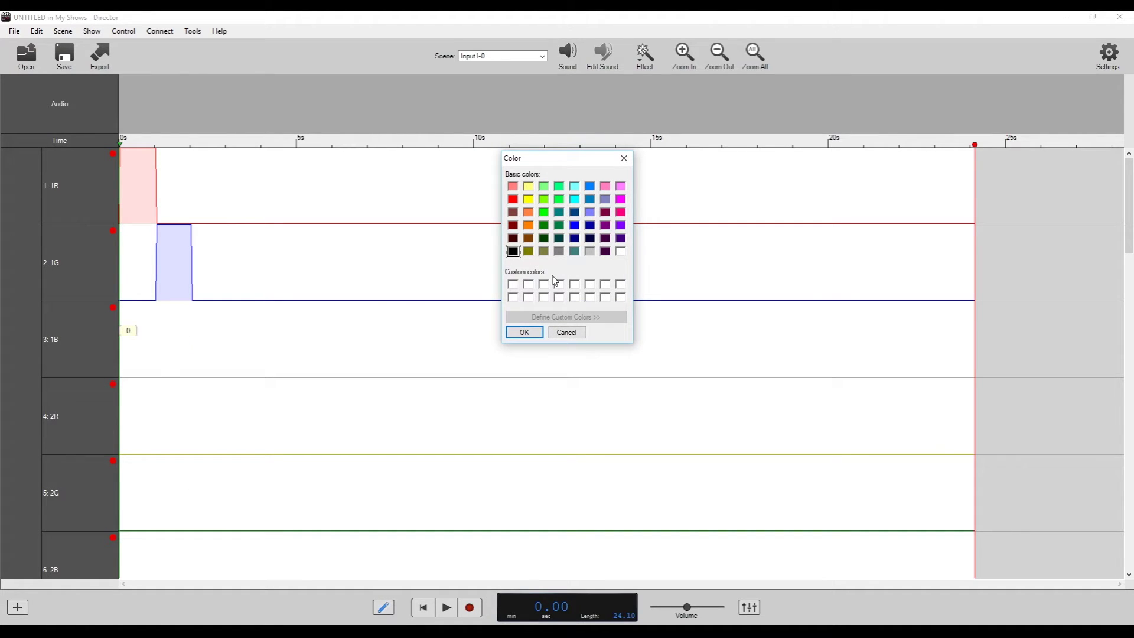
{"action": "left_click", "coordinate": [525, 332]}
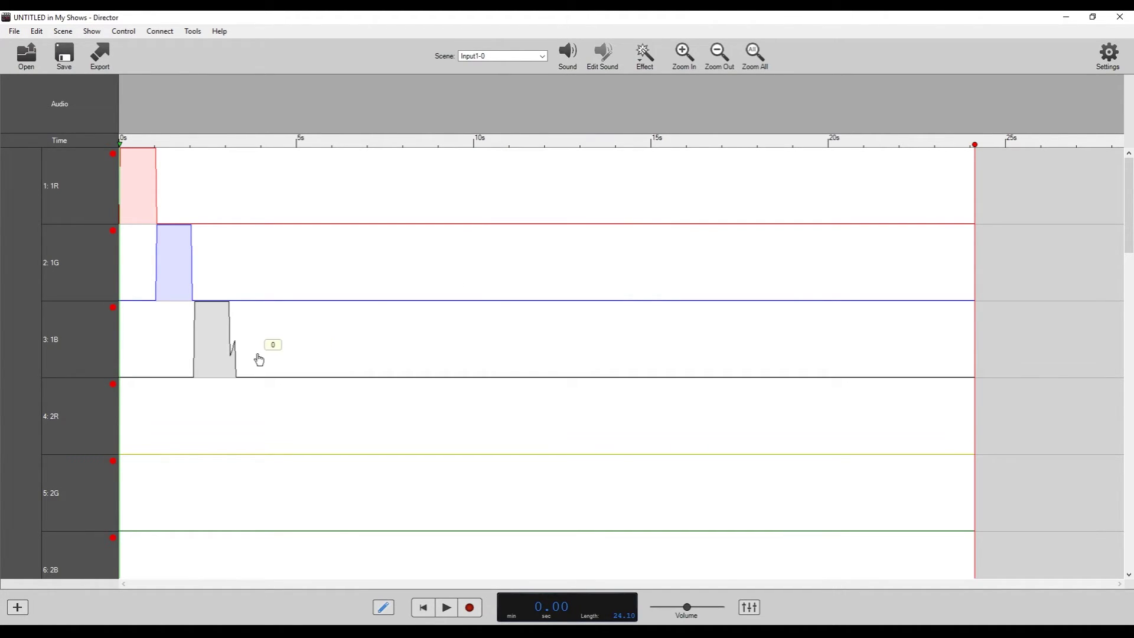
{"action": "mouse_move", "coordinate": [237, 384]}
{"action": "left_mouse_down"}
{"action": "mouse_move", "coordinate": [238, 304]}
{"action": "mouse_move", "coordinate": [227, 303]}
{"action": "mouse_move", "coordinate": [240, 362]}
{"action": "mouse_move", "coordinate": [289, 388]}
{"action": "mouse_move", "coordinate": [230, 397]}
{"action": "mouse_move", "coordinate": [302, 403]}
{"action": "mouse_move", "coordinate": [248, 395]}
{"action": "mouse_move", "coordinate": [231, 364]}
{"action": "mouse_move", "coordinate": [243, 352]}
{"action": "mouse_move", "coordinate": [251, 347]}
{"action": "mouse_move", "coordinate": [240, 374]}
{"action": "mouse_move", "coordinate": [250, 433]}
{"action": "mouse_move", "coordinate": [235, 458]}
{"action": "mouse_move", "coordinate": [236, 378]}
{"action": "mouse_move", "coordinate": [261, 380]}
{"action": "left_mouse_up"}
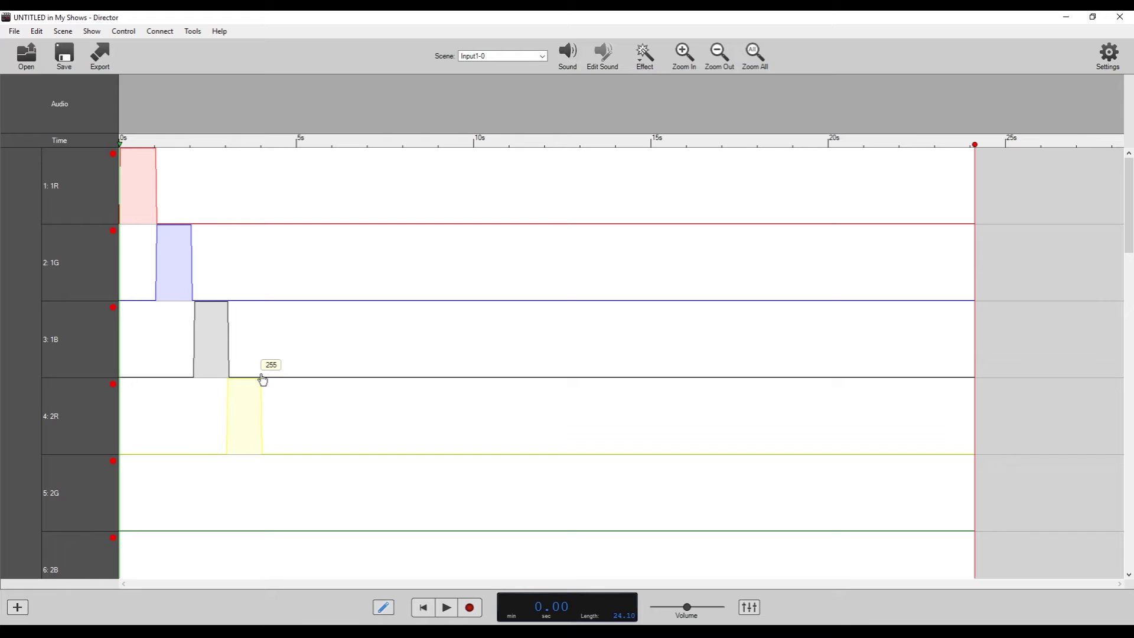
{"action": "mouse_move", "coordinate": [273, 534]}
{"action": "left_mouse_down"}
{"action": "mouse_move", "coordinate": [268, 452]}
{"action": "mouse_move", "coordinate": [295, 454]}
{"action": "mouse_move", "coordinate": [346, 551]}
{"action": "left_mouse_up"}
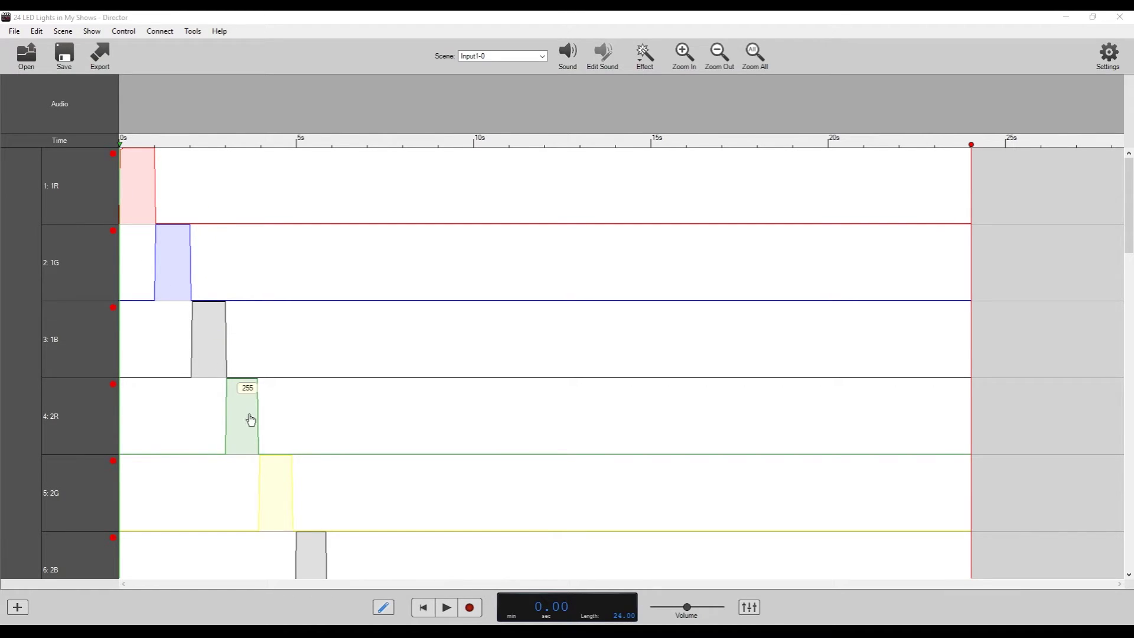
- Scroll through all 24 tracks to check the one-second chase from 1R to 8B
{"action": "scroll", "coordinate": [291, 405], "scroll_direction": "down", "scroll_amount": 5}
{"action": "scroll", "coordinate": [349, 372], "scroll_direction": "down", "scroll_amount": 10}
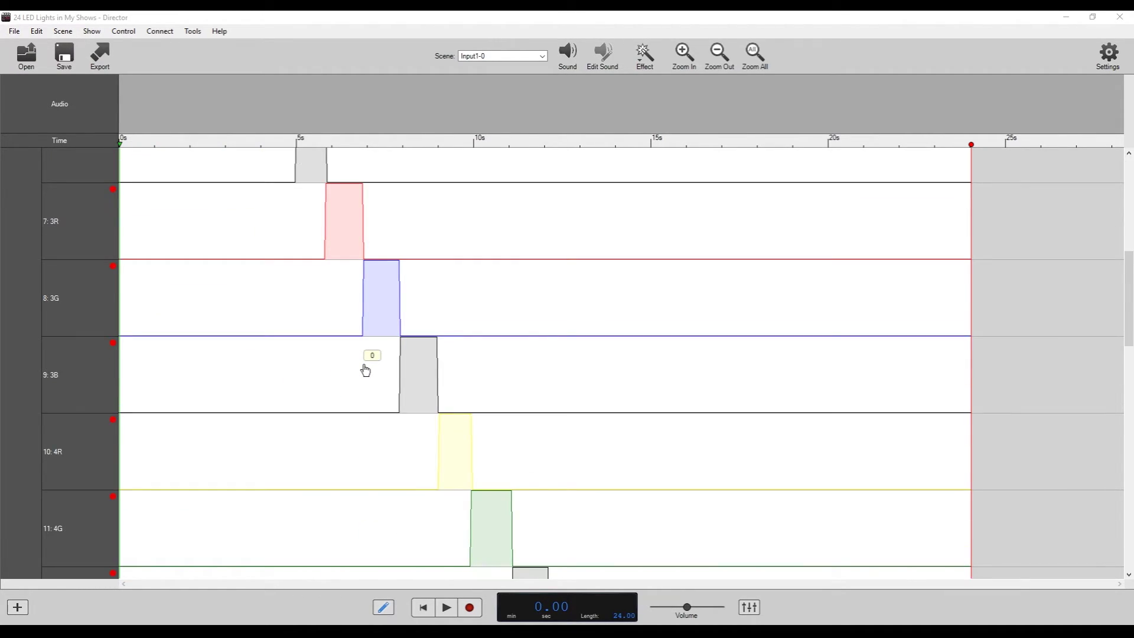
{"action": "scroll", "coordinate": [362, 366], "scroll_direction": "down", "scroll_amount": 4}
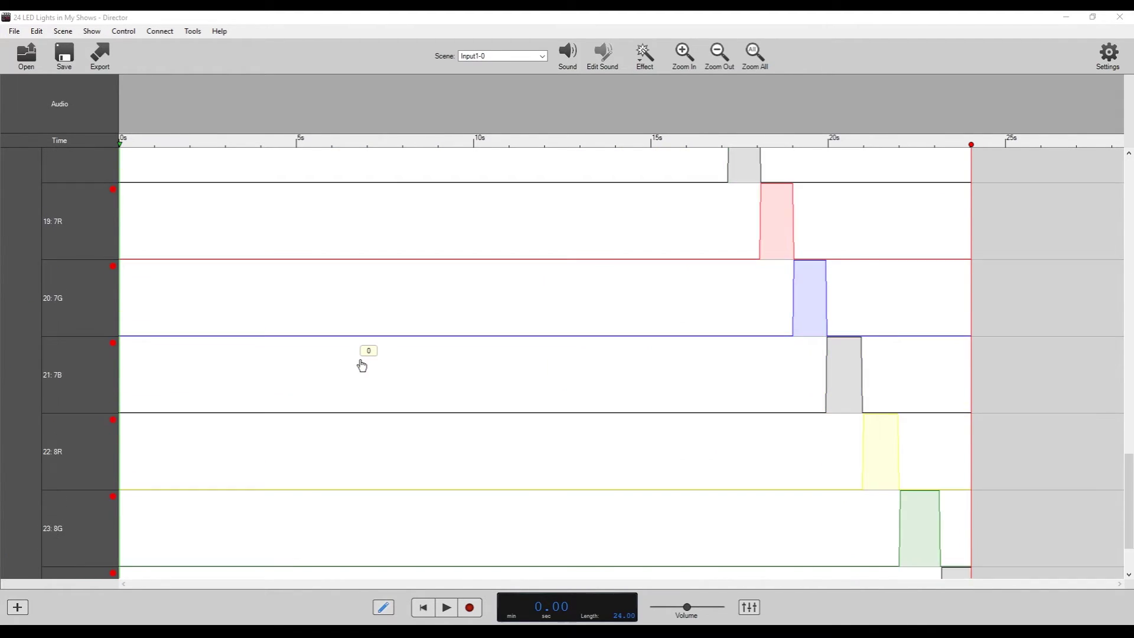
{"action": "scroll", "coordinate": [742, 473], "scroll_direction": "up", "scroll_amount": 2}
{"action": "scroll", "coordinate": [743, 473], "scroll_direction": "up", "scroll_amount": 16}
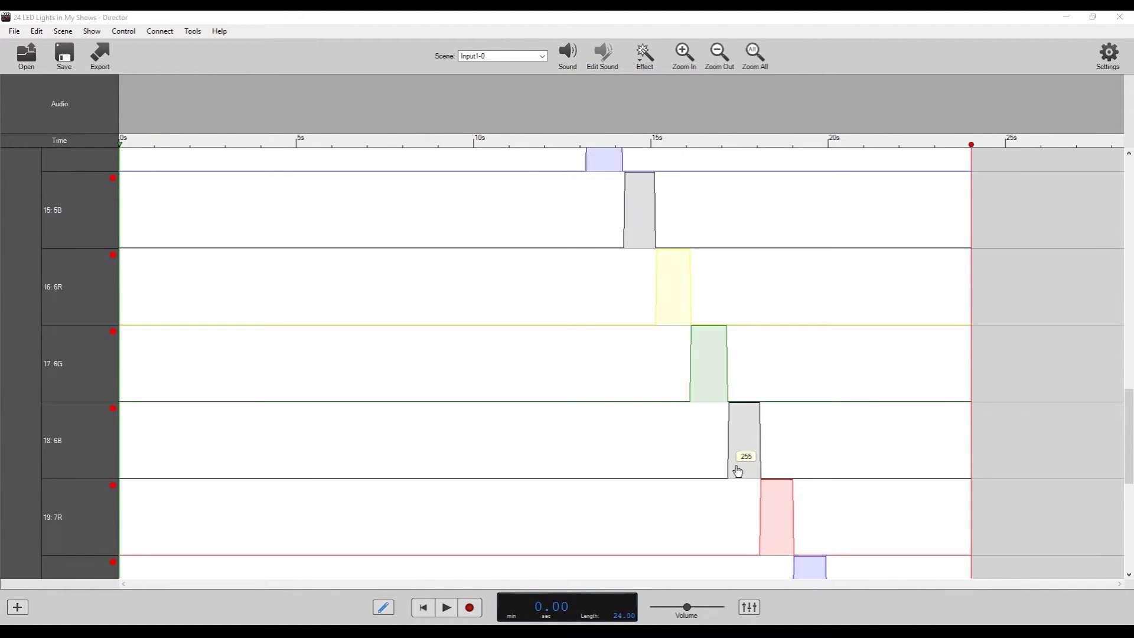
{"action": "scroll", "coordinate": [739, 473], "scroll_direction": "up", "scroll_amount": 1}
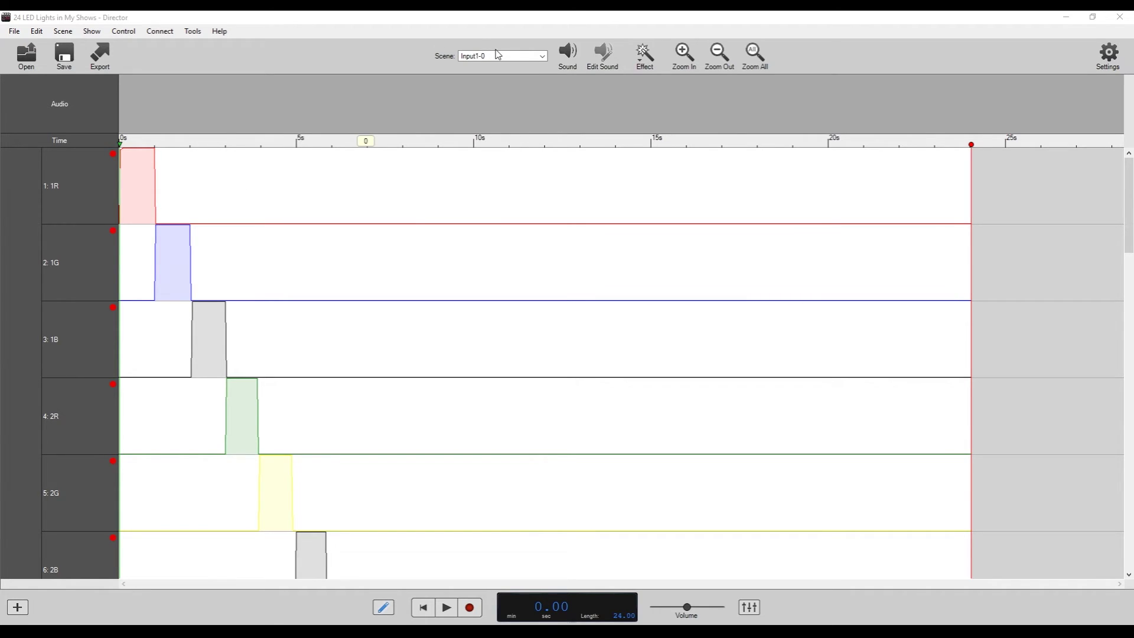
{"action": "scroll", "coordinate": [475, 304], "scroll_direction": "down", "scroll_amount": 1}
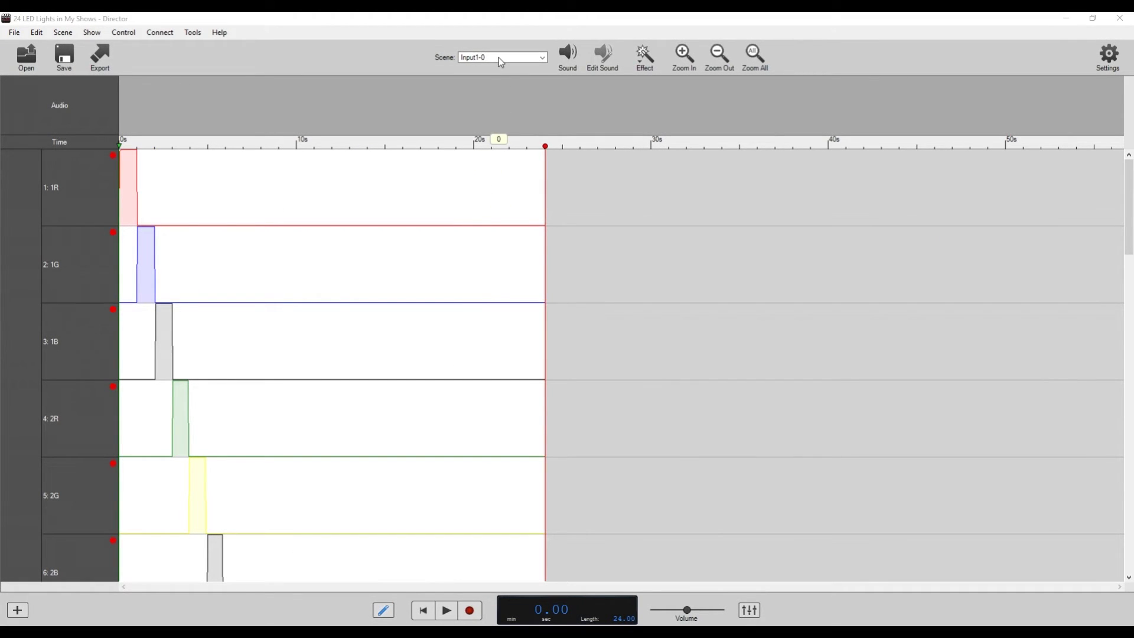
- Switch to the Ambient-0 scene, set its length to about 10 seconds, and fill 1:1R at 255
{"action": "left_click", "coordinate": [478, 59]}
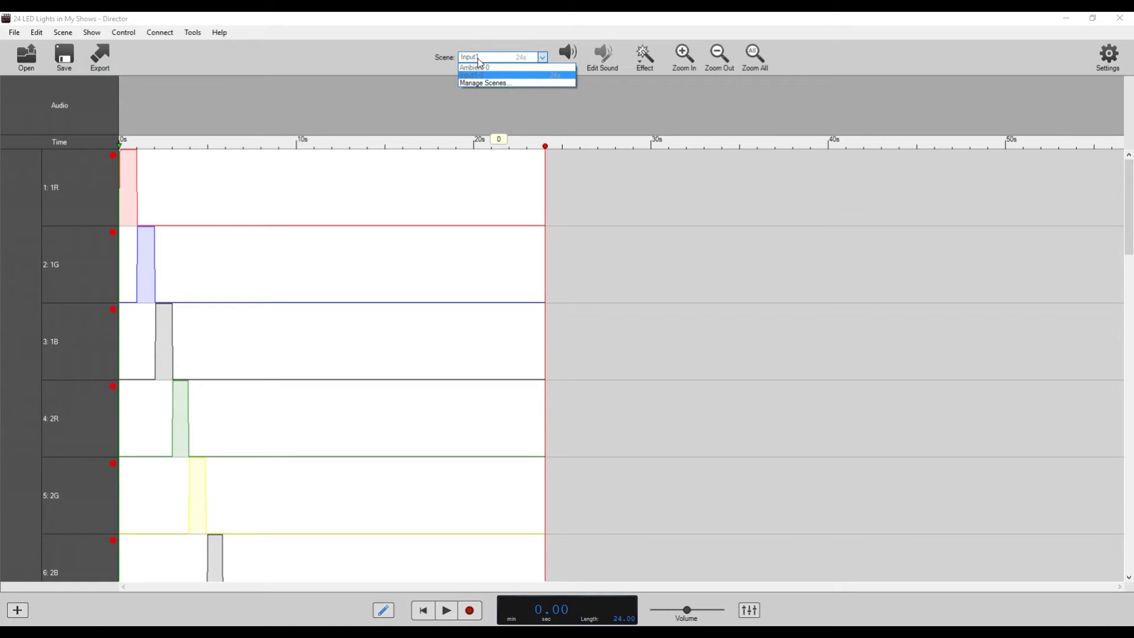
{"action": "left_click", "coordinate": [479, 72]}
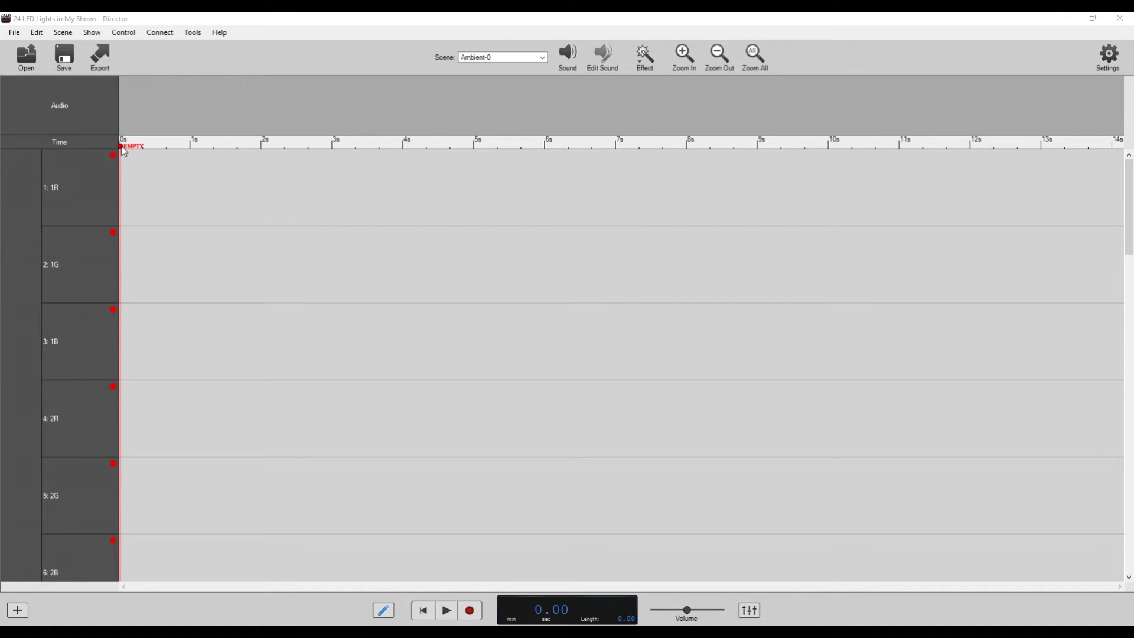
{"action": "mouse_move", "coordinate": [124, 152]}
{"action": "left_mouse_down"}
{"action": "mouse_move", "coordinate": [293, 175]}
{"action": "mouse_move", "coordinate": [706, 195]}
{"action": "mouse_move", "coordinate": [830, 162]}
{"action": "left_mouse_up"}
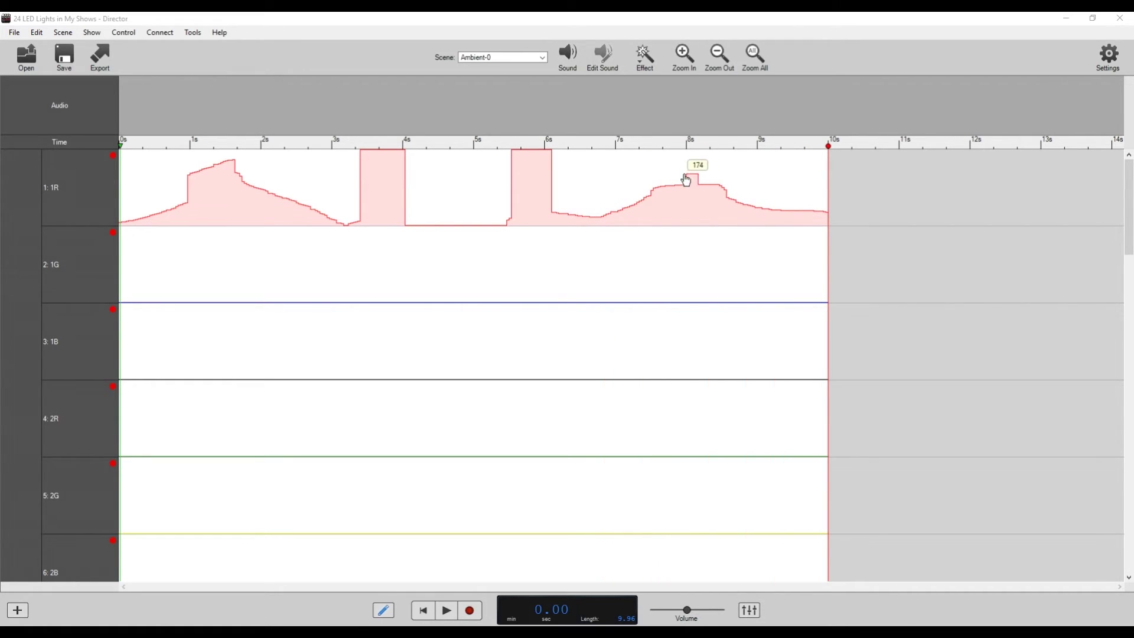
{"action": "mouse_move", "coordinate": [698, 176]}
{"action": "left_mouse_down"}
{"action": "mouse_move", "coordinate": [631, 190]}
{"action": "mouse_move", "coordinate": [435, 140]}
{"action": "mouse_move", "coordinate": [92, 141]}
{"action": "mouse_move", "coordinate": [559, 160]}
{"action": "mouse_move", "coordinate": [789, 152]}
{"action": "mouse_move", "coordinate": [825, 137]}
{"action": "mouse_move", "coordinate": [820, 150]}
{"action": "mouse_move", "coordinate": [443, 104]}
{"action": "mouse_move", "coordinate": [326, 104]}
{"action": "mouse_move", "coordinate": [235, 161]}
{"action": "mouse_move", "coordinate": [156, 150]}
{"action": "left_mouse_up"}
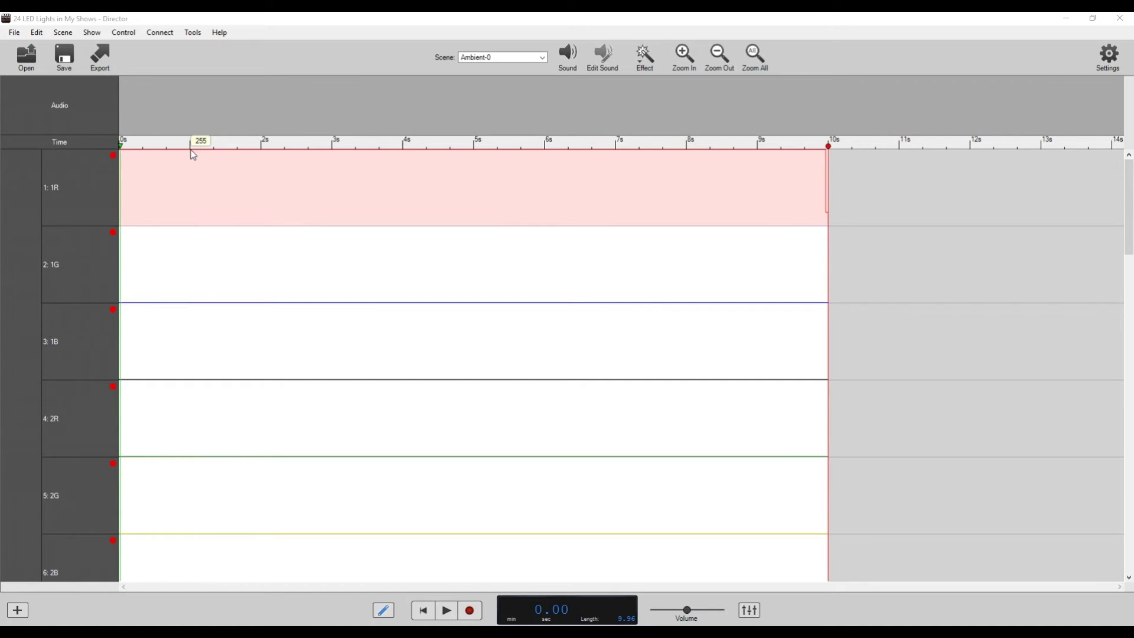
- Shorten Ambient-0 to 5 seconds and redraw 1:1R as alternating one-second 255/0 blocks
{"action": "mouse_move", "coordinate": [192, 156]}
{"action": "left_mouse_down"}
{"action": "mouse_move", "coordinate": [230, 252]}
{"action": "mouse_move", "coordinate": [270, 264]}
{"action": "mouse_move", "coordinate": [275, 143]}
{"action": "mouse_move", "coordinate": [337, 139]}
{"action": "mouse_move", "coordinate": [337, 242]}
{"action": "mouse_move", "coordinate": [387, 254]}
{"action": "mouse_move", "coordinate": [405, 248]}
{"action": "mouse_move", "coordinate": [408, 144]}
{"action": "mouse_move", "coordinate": [473, 143]}
{"action": "mouse_move", "coordinate": [473, 243]}
{"action": "mouse_move", "coordinate": [829, 291]}
{"action": "mouse_move", "coordinate": [837, 196]}
{"action": "left_mouse_up"}
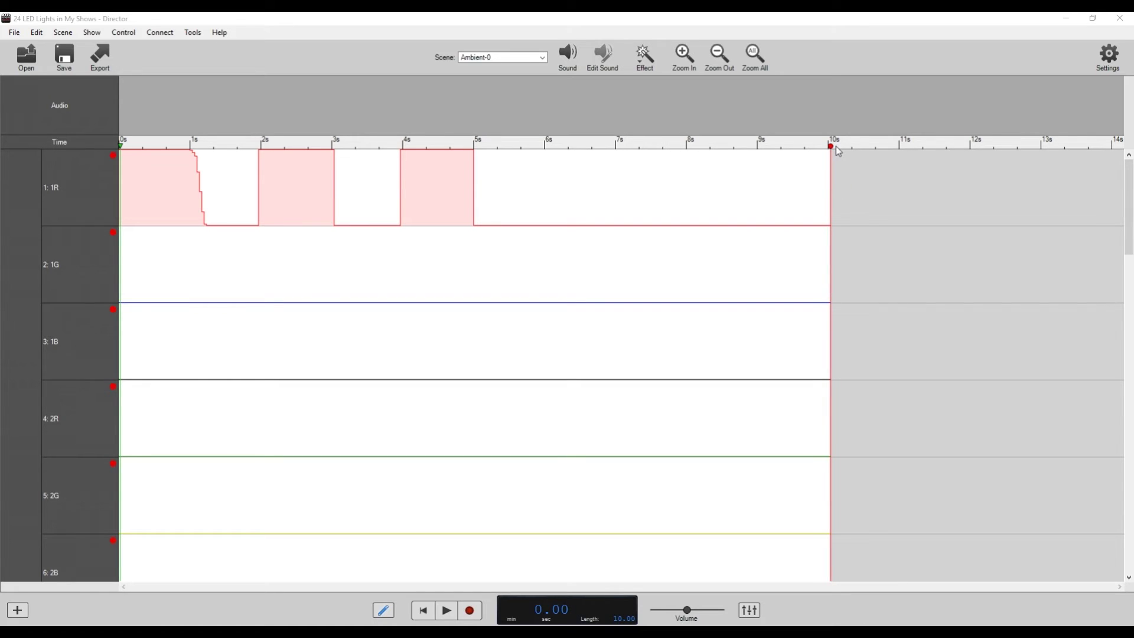
{"action": "left_click_drag", "start_coordinate": [835, 151], "coordinate": [476, 147]}
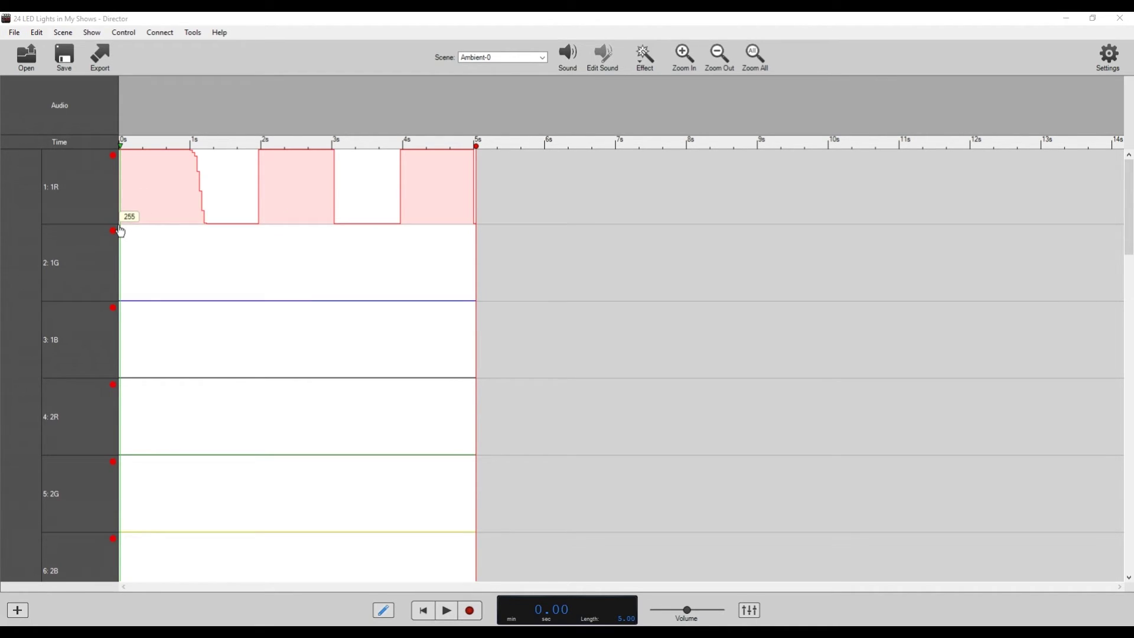
{"action": "mouse_move", "coordinate": [124, 228]}
{"action": "left_mouse_down"}
{"action": "mouse_move", "coordinate": [185, 171]}
{"action": "mouse_move", "coordinate": [203, 173]}
{"action": "mouse_move", "coordinate": [254, 233]}
{"action": "left_mouse_up"}
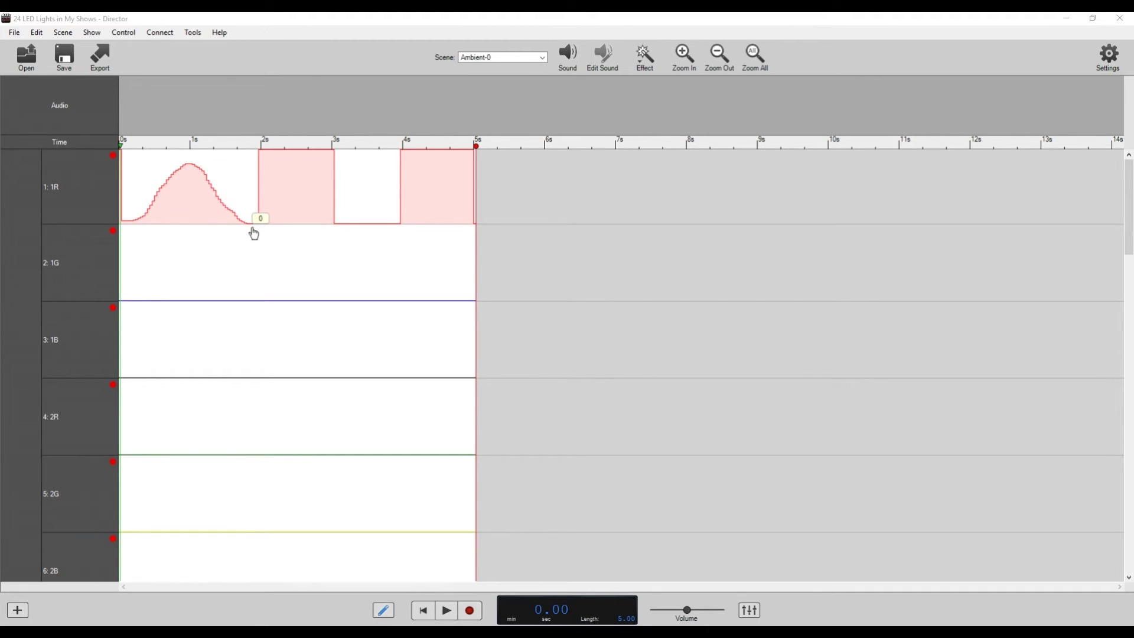
{"action": "mouse_move", "coordinate": [253, 234]}
{"action": "left_mouse_down"}
{"action": "mouse_move", "coordinate": [195, 235]}
{"action": "mouse_move", "coordinate": [190, 143]}
{"action": "mouse_move", "coordinate": [102, 135]}
{"action": "mouse_move", "coordinate": [126, 152]}
{"action": "left_mouse_up"}
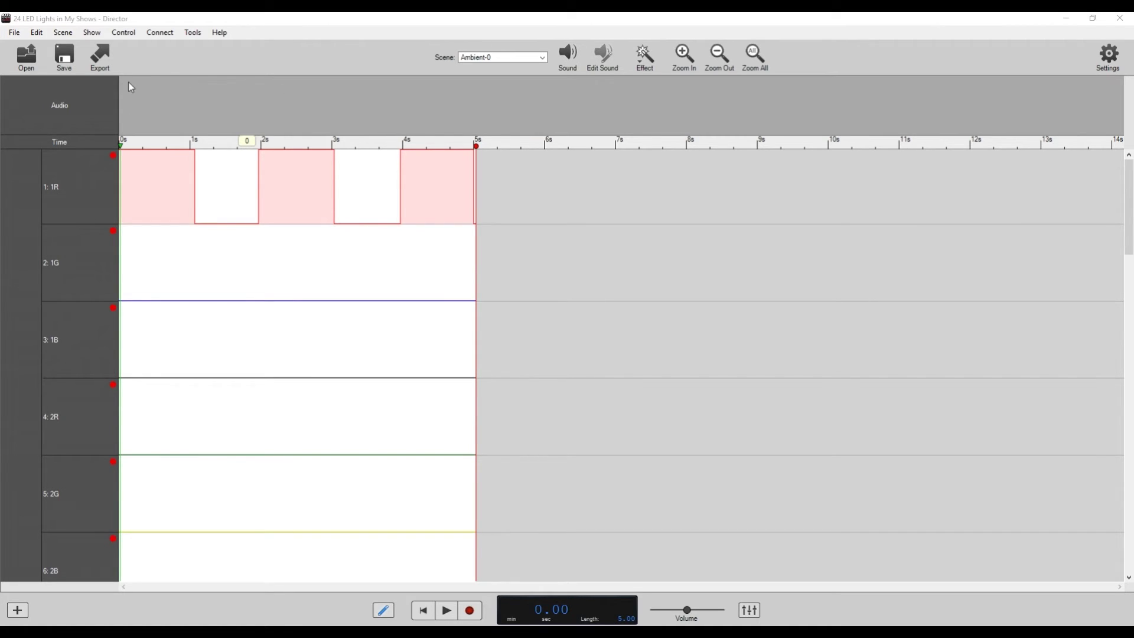
{"action": "left_click", "coordinate": [102, 60]}
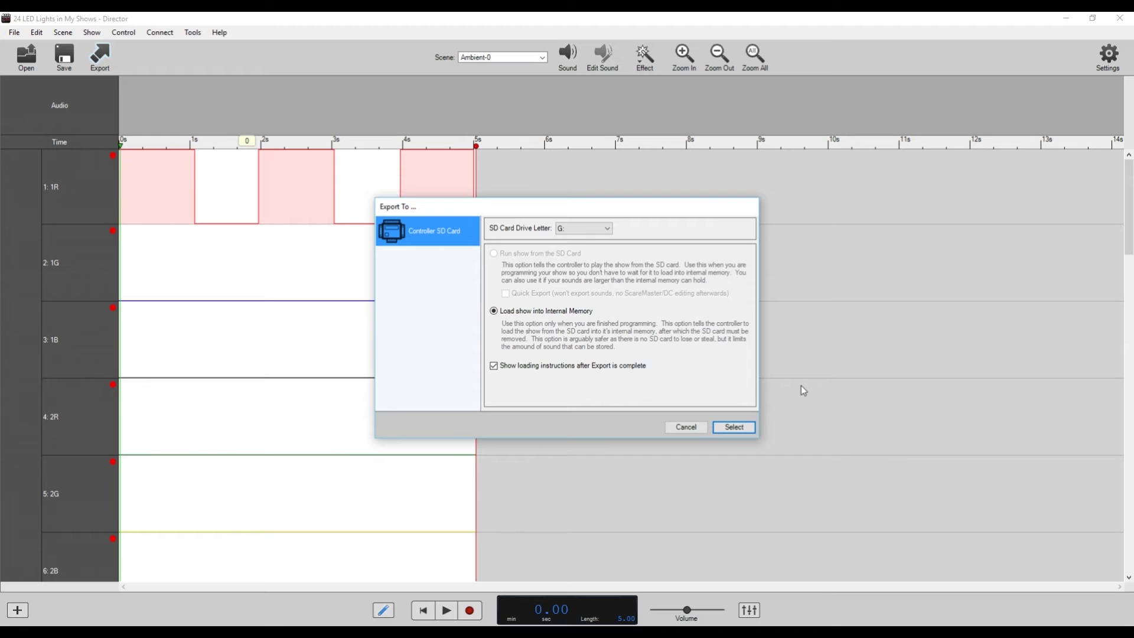
- Confirm the export to the controller SD card on drive G:, loading the show into internal memory
{"action": "left_click", "coordinate": [733, 428]}
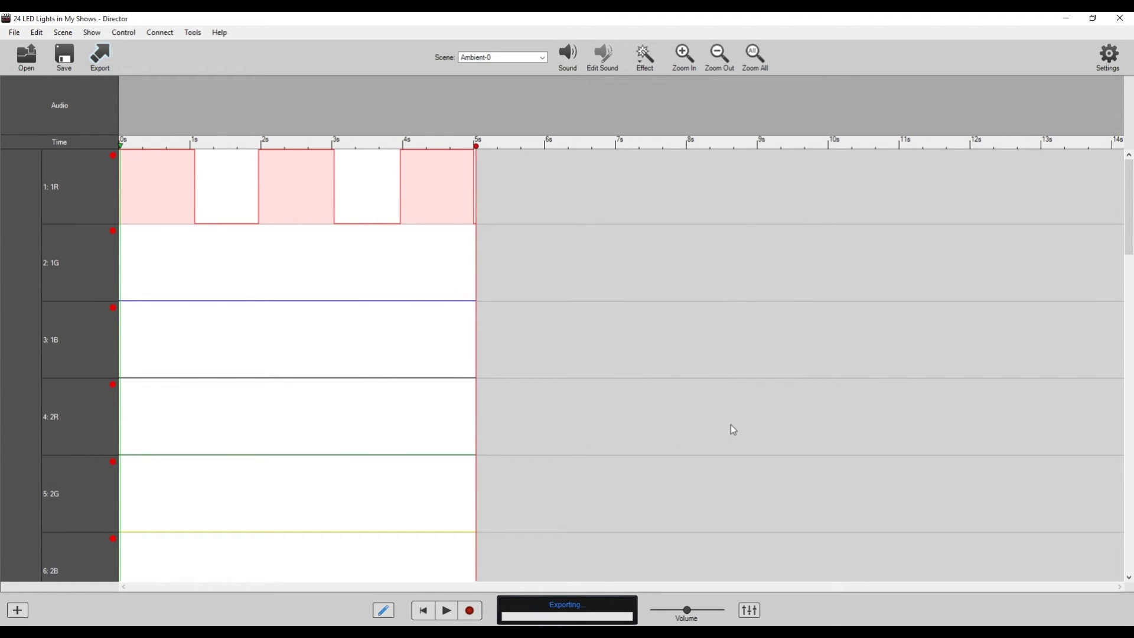